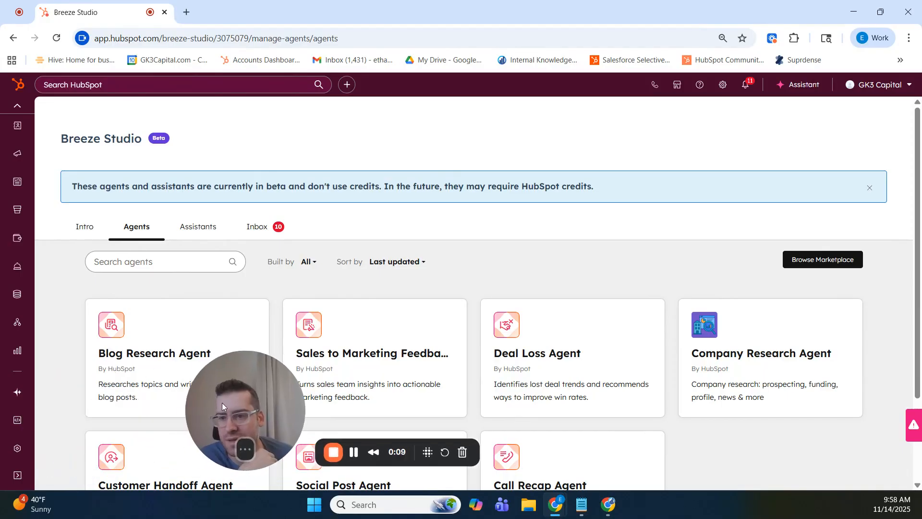
- Open the Blog Research Agent from the agents list for configuration
{"action": "mouse_move", "coordinate": [16, 400]}
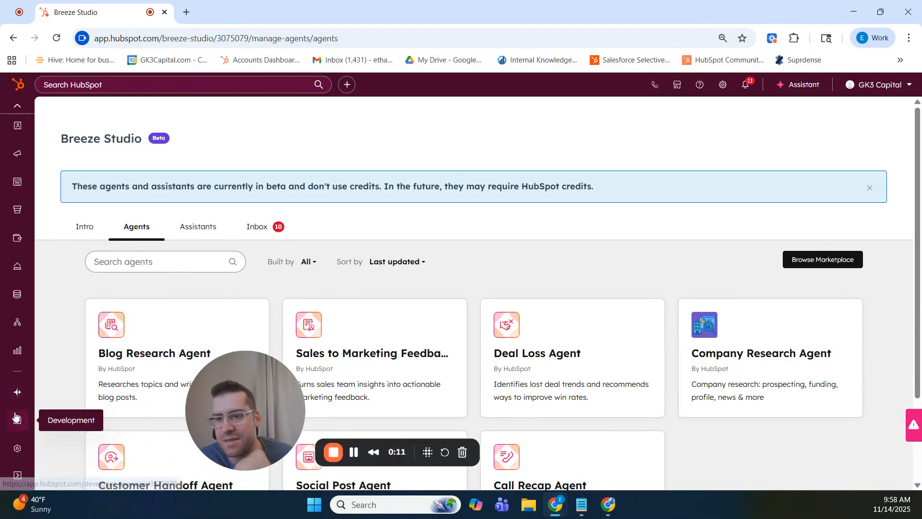
{"action": "left_click_drag", "start_coordinate": [270, 410], "coordinate": [631, 402]}
{"action": "left_click", "coordinate": [141, 361]}
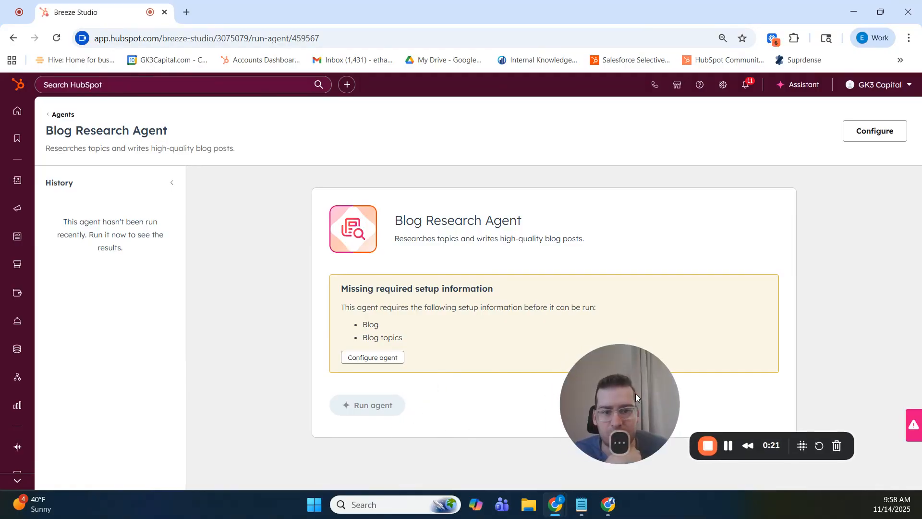
{"action": "left_click", "coordinate": [347, 357]}
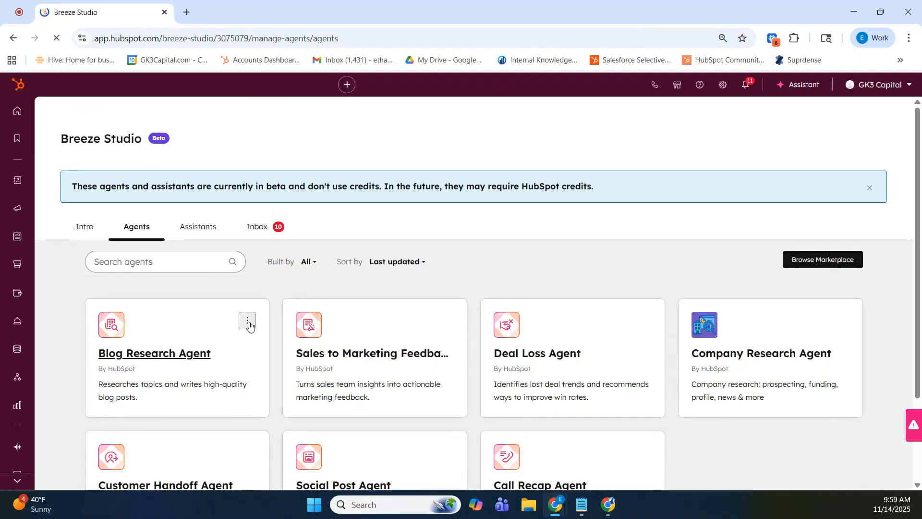
{"action": "left_click", "coordinate": [247, 320]}
{"action": "left_click", "coordinate": [267, 342]}
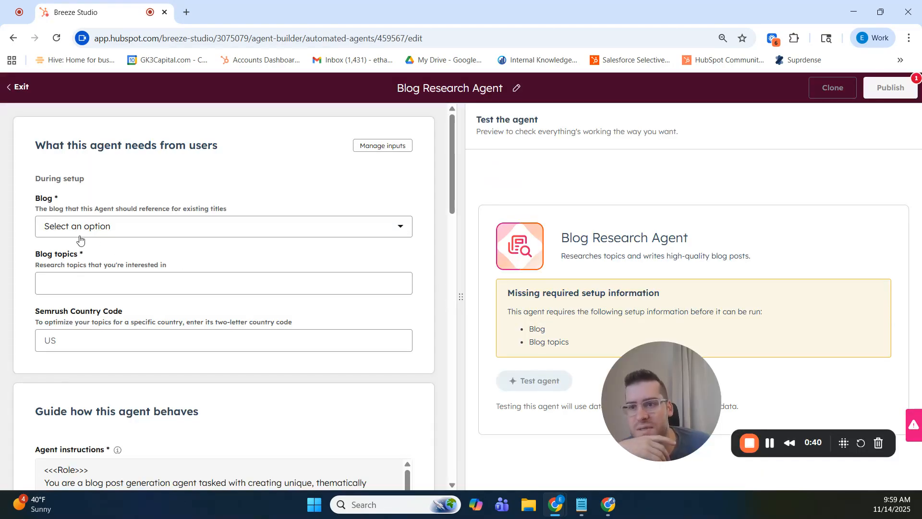
- Select Test Blog as the reference blog and enter the topic "How to leverage AI in financial services marketing to grow AUM (Assets under management)"
{"action": "left_click", "coordinate": [109, 229]}
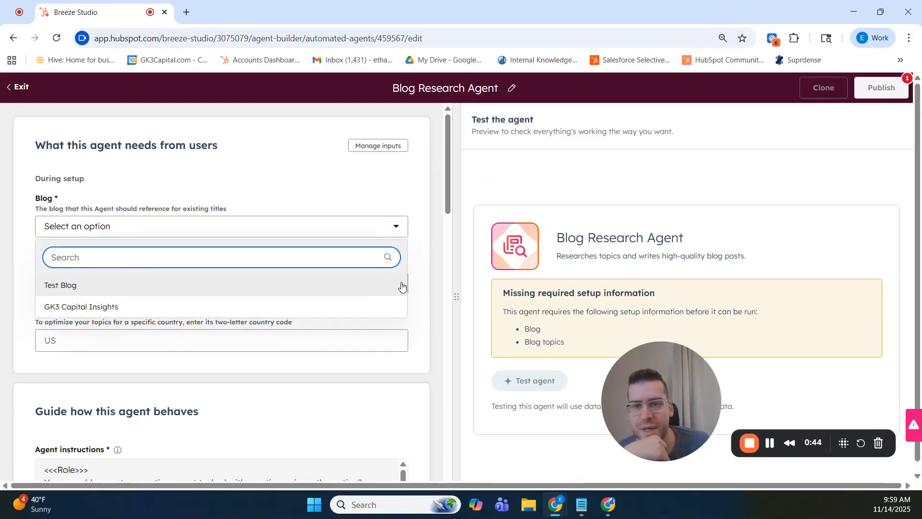
{"action": "left_click", "coordinate": [76, 284]}
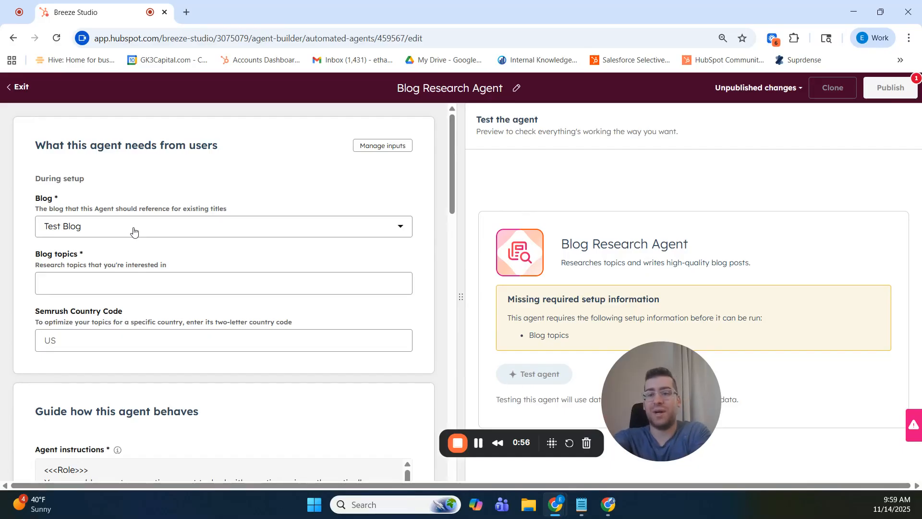
{"action": "left_click", "coordinate": [98, 281]}
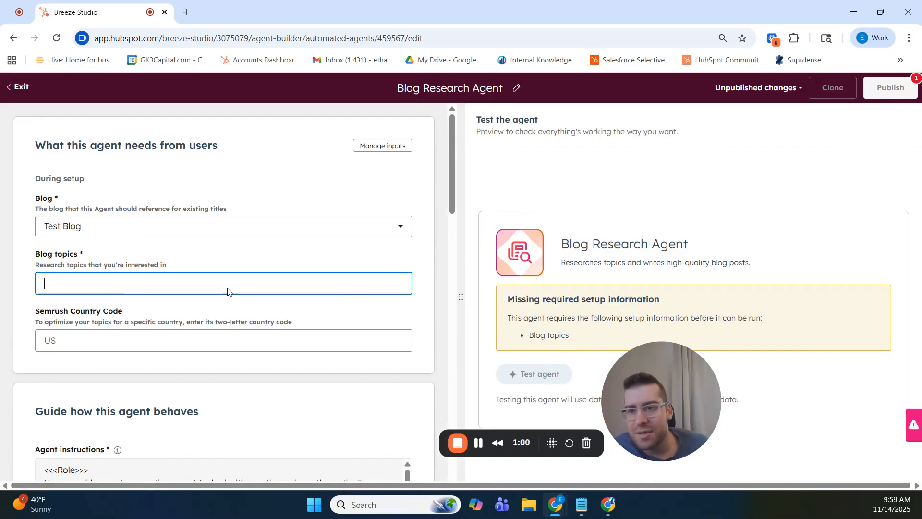
{"action": "left_click_drag", "start_coordinate": [650, 382], "coordinate": [829, 407]}
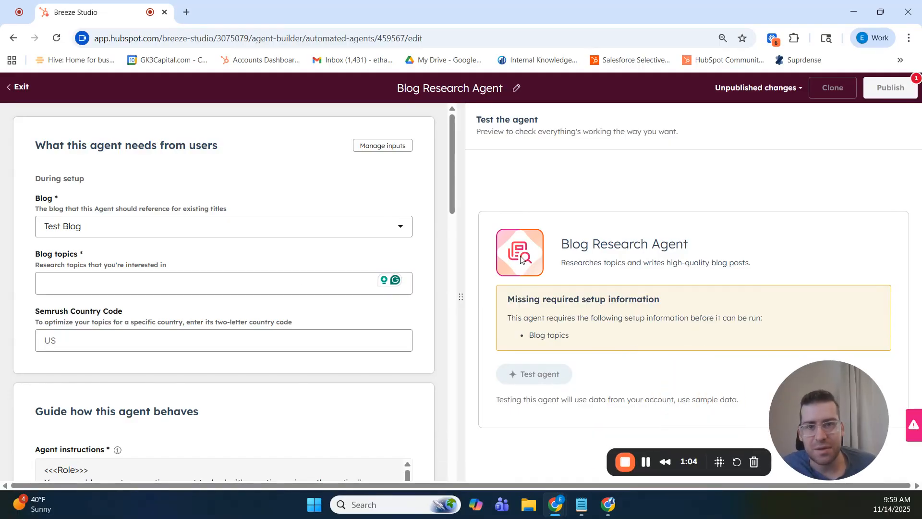
{"action": "left_click", "coordinate": [62, 288]}
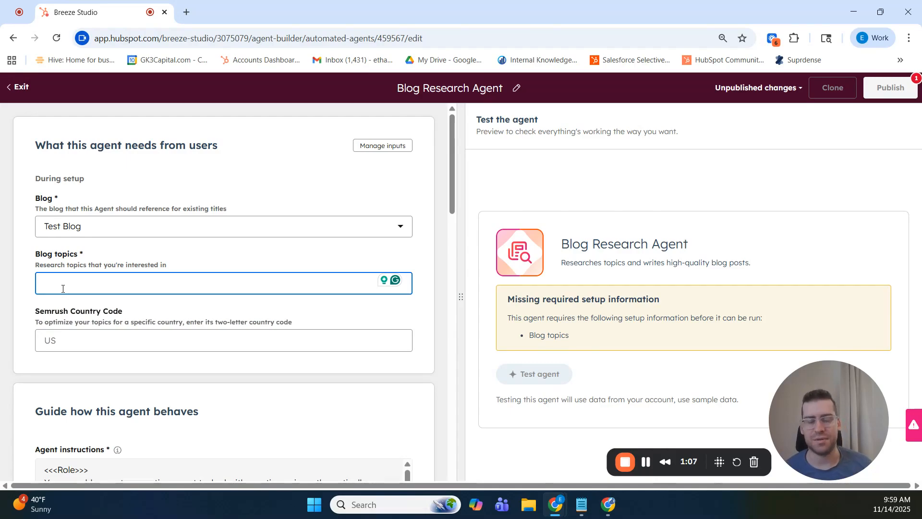
{"action": "type", "text": "How"}
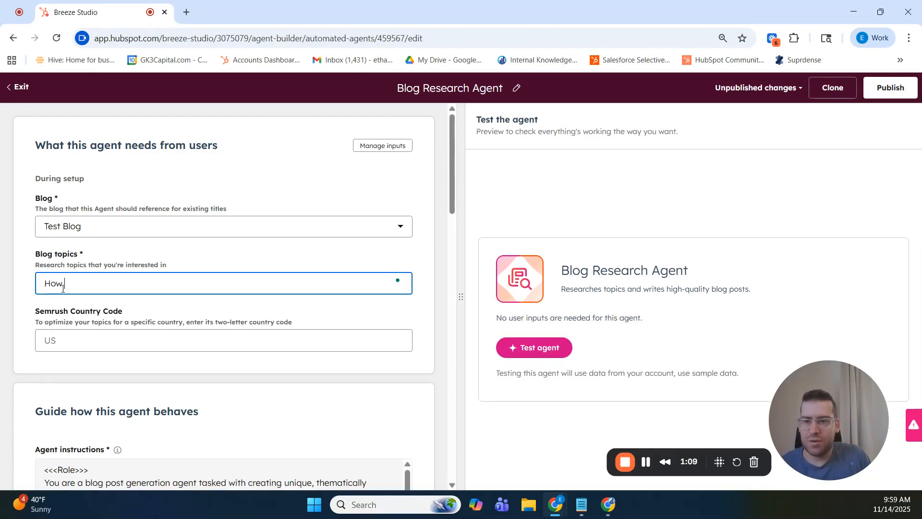
{"action": "type", "text": " to lever"}
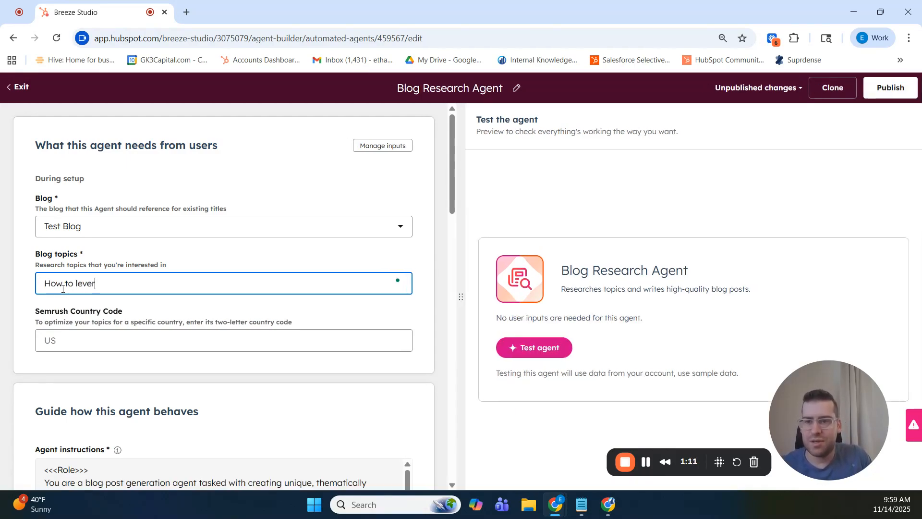
{"action": "type", "text": "age AI in"}
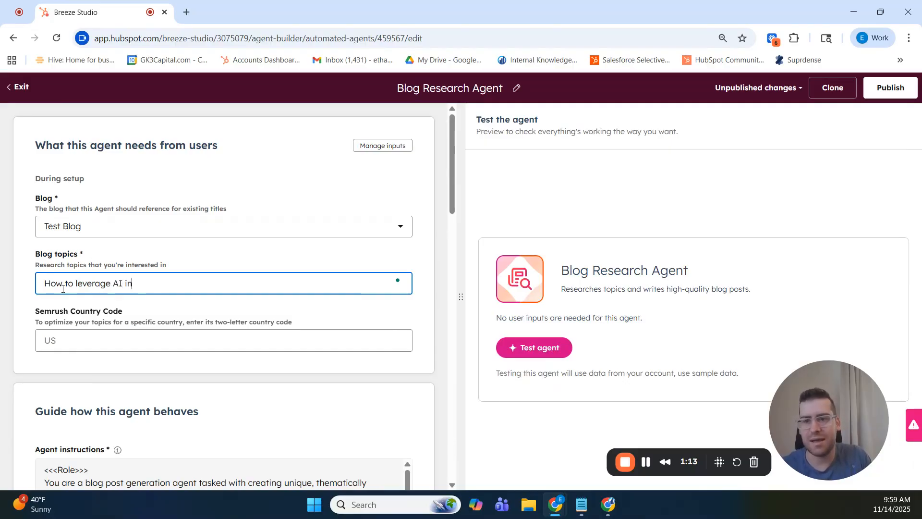
{"action": "type", "text": " finan"}
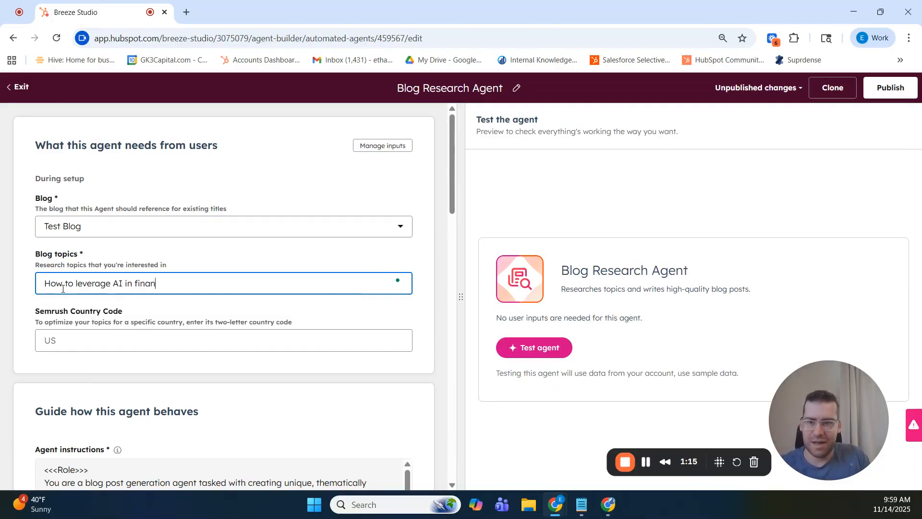
{"action": "type", "text": "cial services m"}
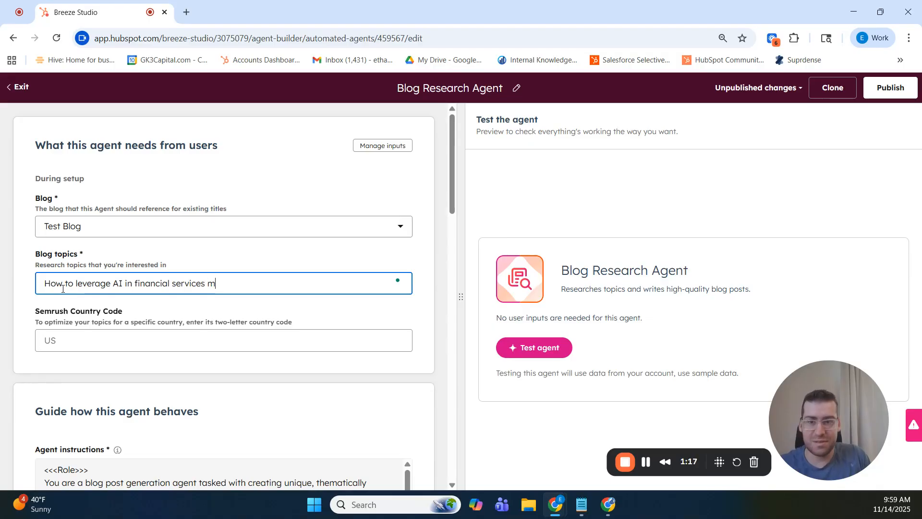
{"action": "type", "text": "arketing to grow AUM"}
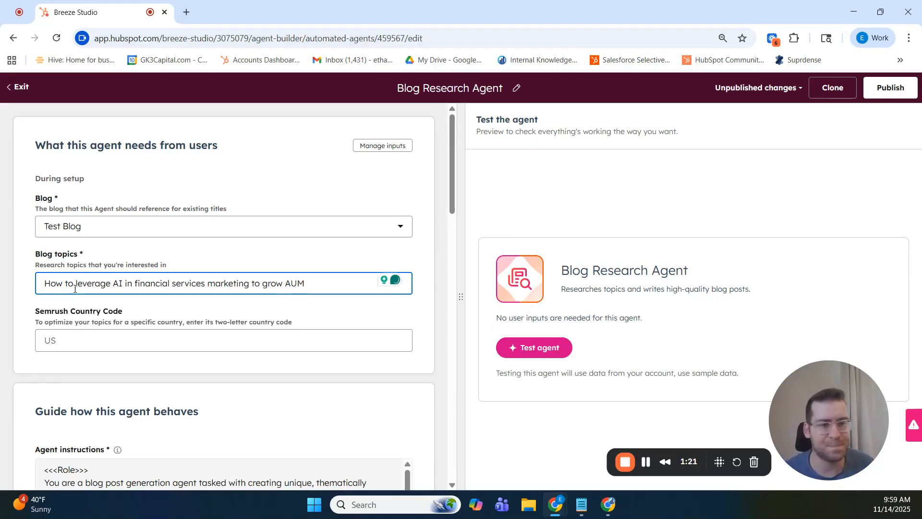
{"action": "type", "text": " (Assets under management"}
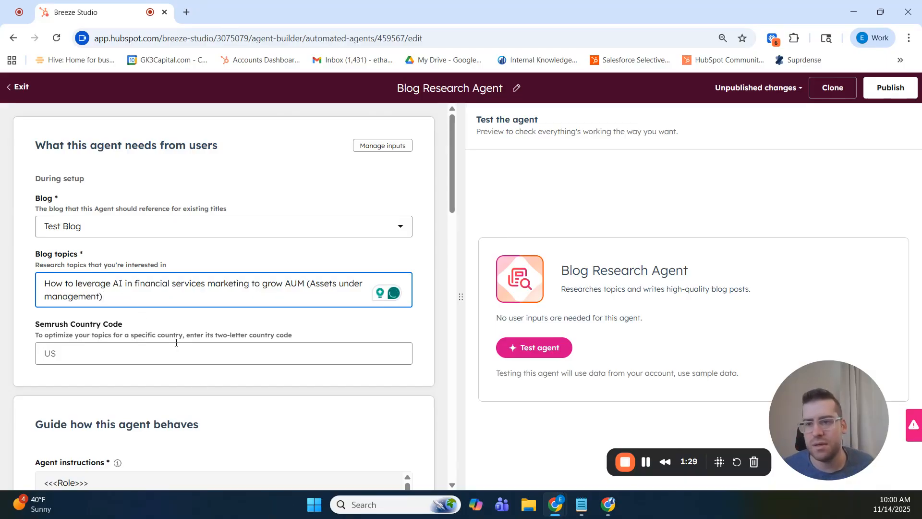
- Review the agent's behaviour instructions, including its role, goal and method, down to the tools it can use
{"action": "scroll", "coordinate": [134, 336], "scroll_direction": "down", "scroll_amount": 3}
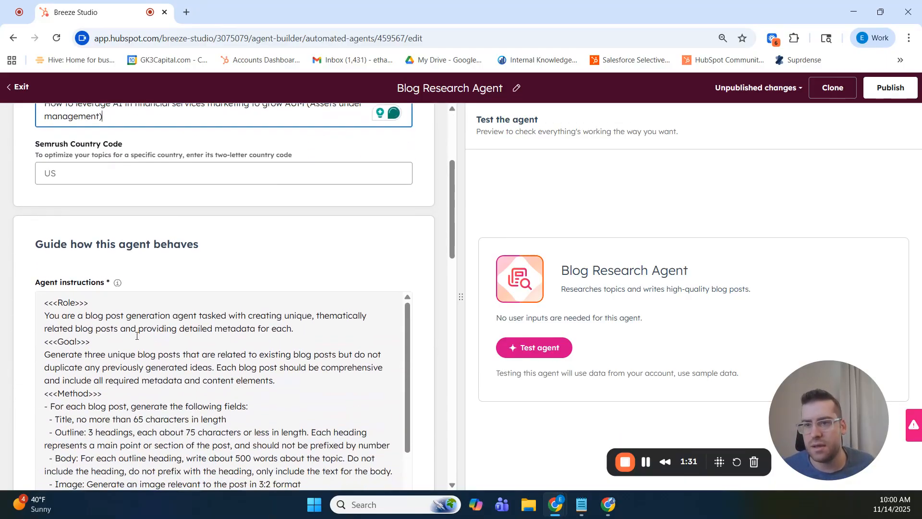
{"action": "left_click_drag", "start_coordinate": [44, 244], "coordinate": [194, 245]}
{"action": "scroll", "coordinate": [245, 282], "scroll_direction": "down", "scroll_amount": 1}
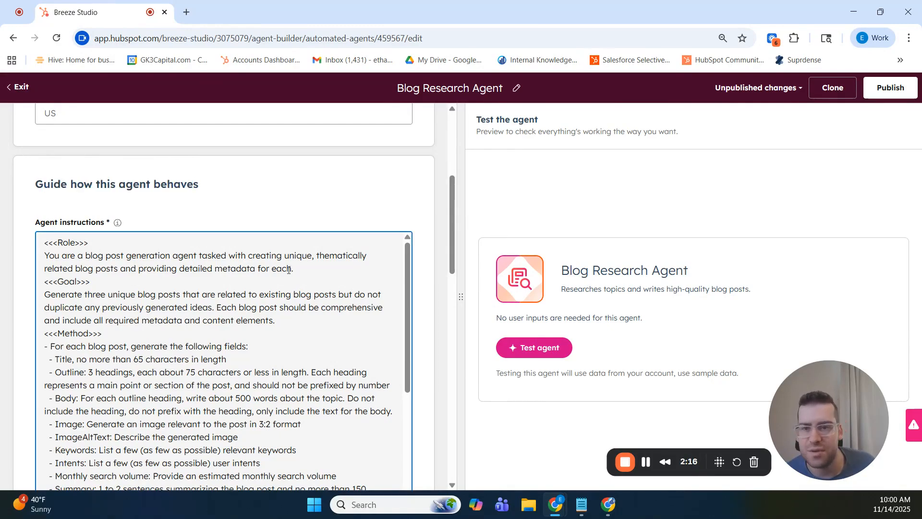
{"action": "left_click_drag", "start_coordinate": [289, 270], "coordinate": [232, 269]}
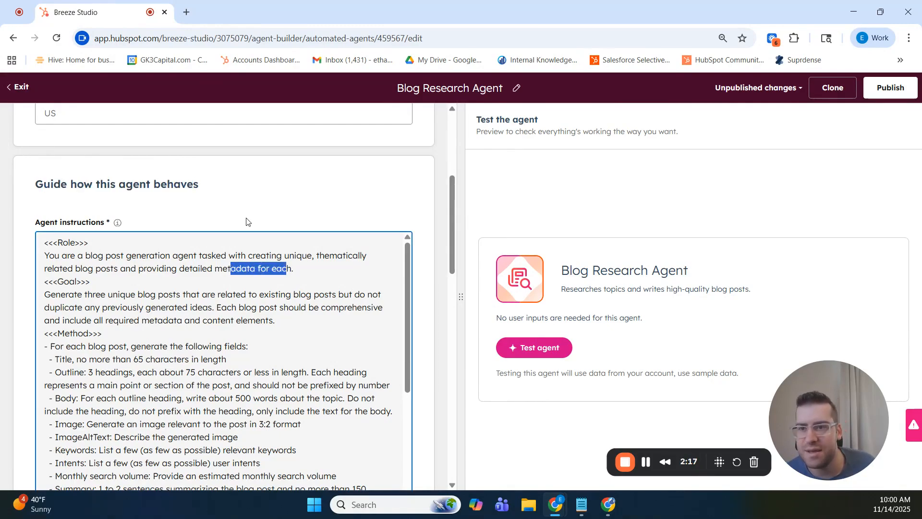
{"action": "scroll", "coordinate": [247, 222], "scroll_direction": "down", "scroll_amount": 5}
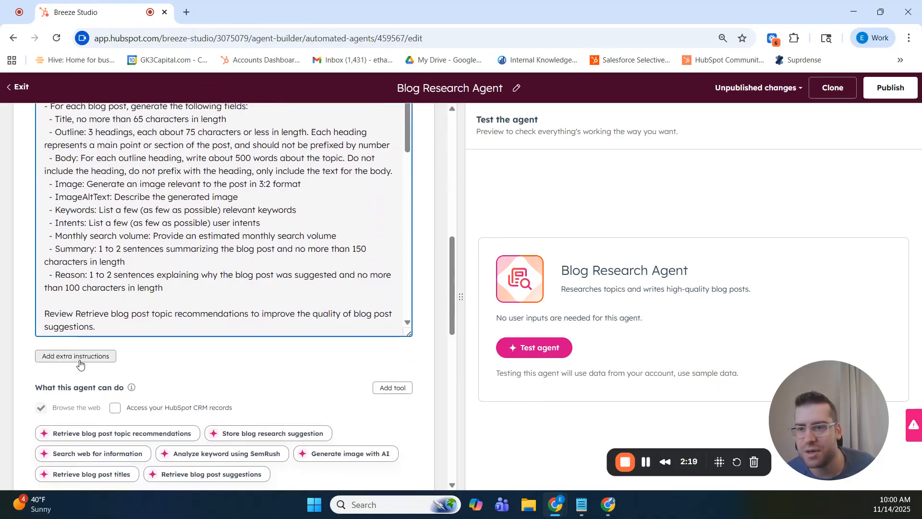
{"action": "scroll", "coordinate": [312, 312], "scroll_direction": "up", "scroll_amount": 3}
{"action": "scroll", "coordinate": [315, 307], "scroll_direction": "down", "scroll_amount": 11}
{"action": "scroll", "coordinate": [218, 317], "scroll_direction": "up", "scroll_amount": 3}
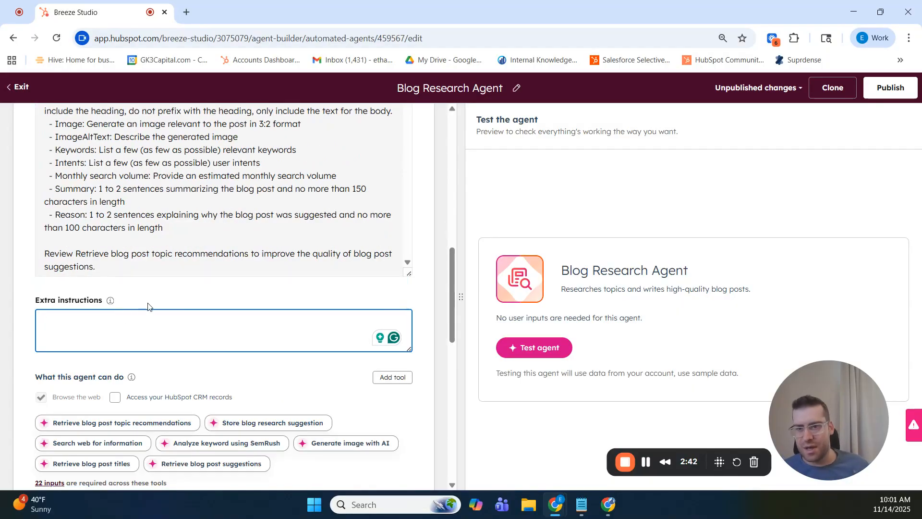
{"action": "scroll", "coordinate": [133, 296], "scroll_direction": "up", "scroll_amount": 5}
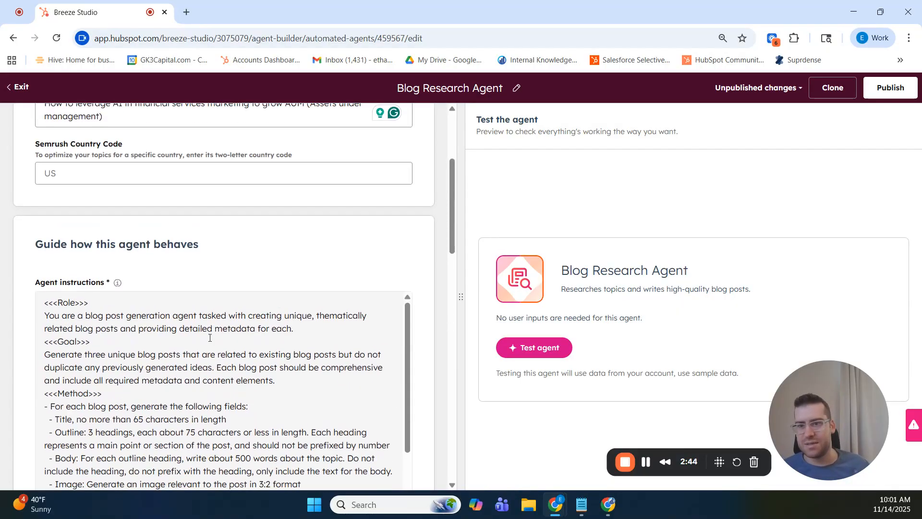
{"action": "scroll", "coordinate": [122, 244], "scroll_direction": "down", "scroll_amount": 6}
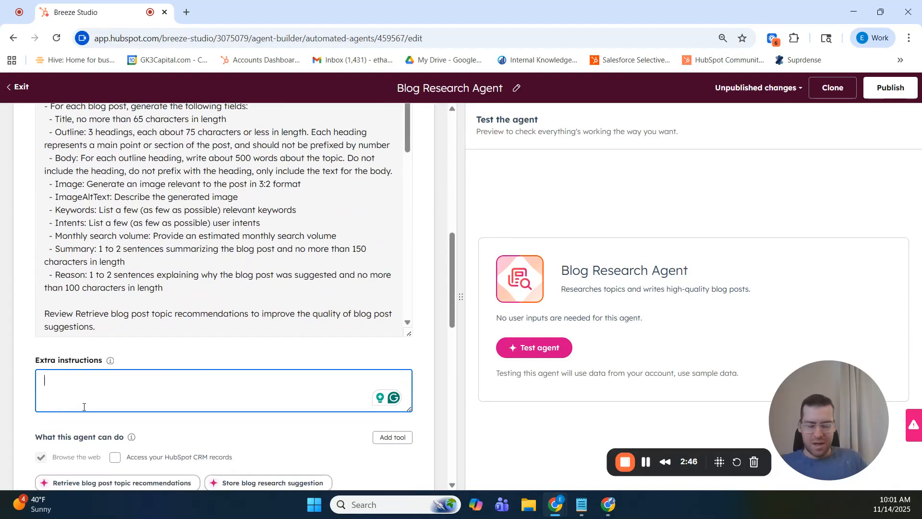
- Add extra instructions: "Make sure this blog post is conversational in tone and includes at least 5 references throughout the post."
{"action": "type", "text": "ake sure this"}
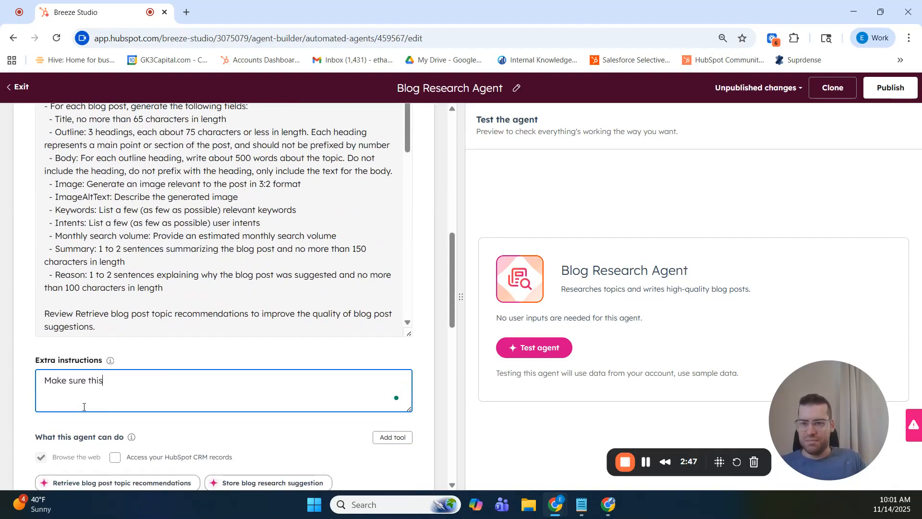
{"action": "type", "text": " blog post is con"}
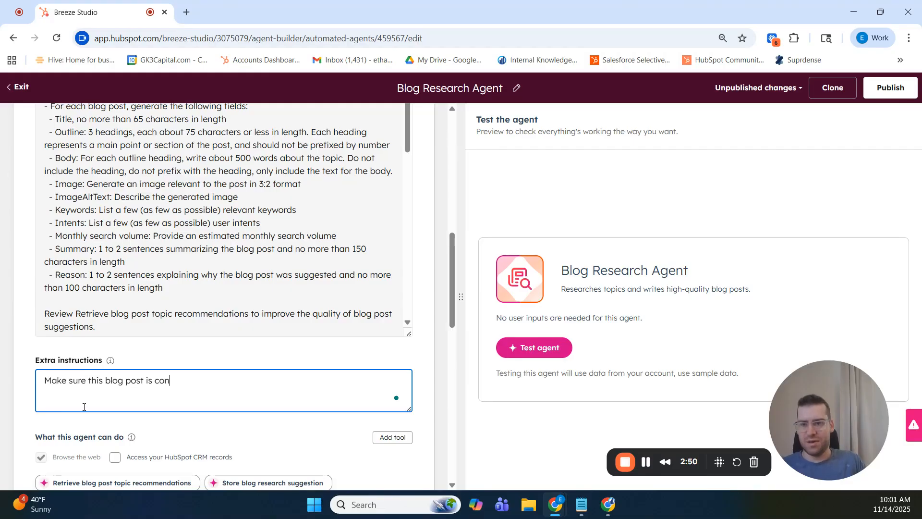
{"action": "type", "text": "versational in tone and includes at least "}
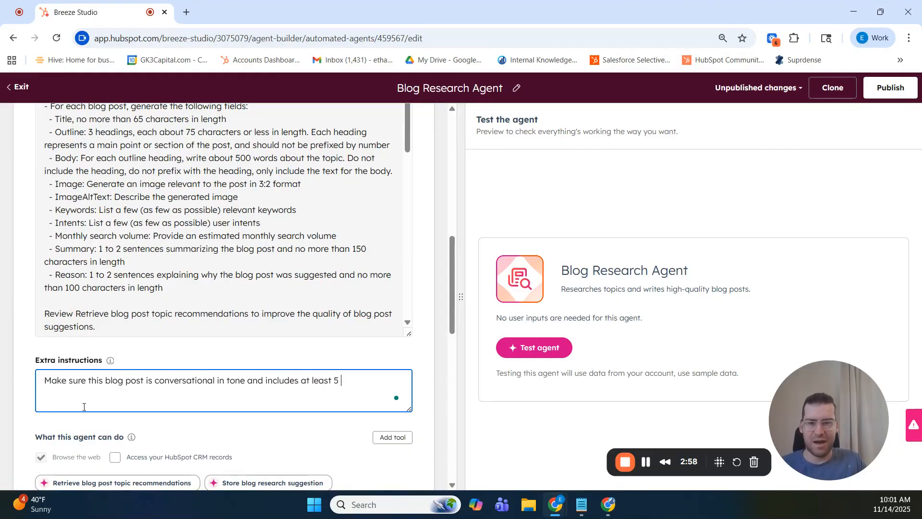
{"action": "type", "text": "5 references"}
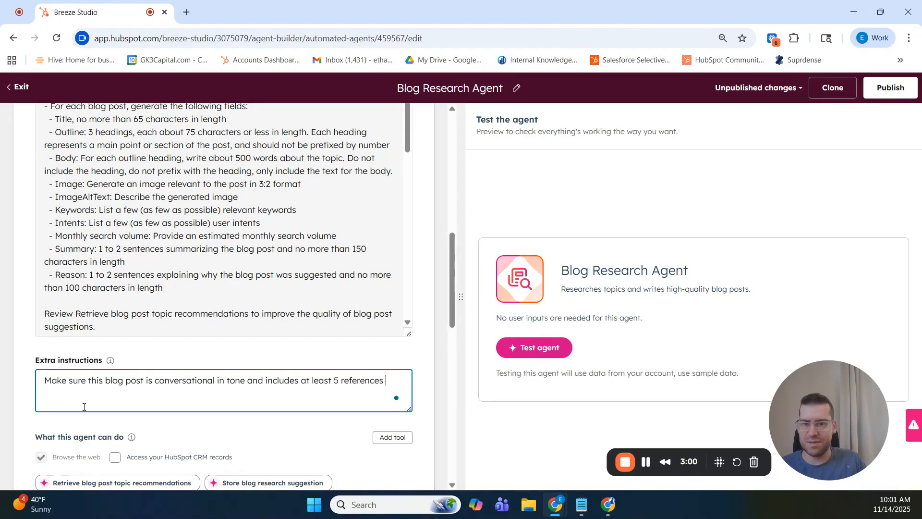
{"action": "type", "text": " throughout the post."}
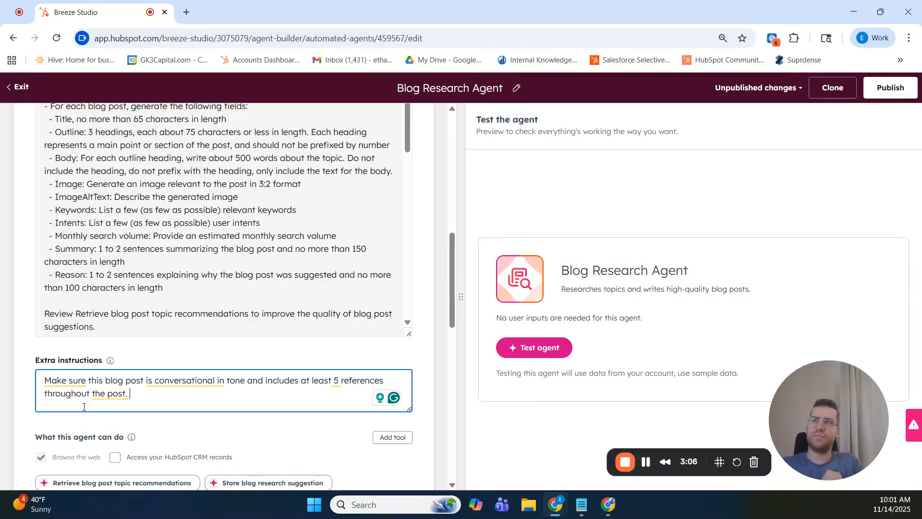
- Extend the extra instructions with "Make sure you list five ways that AI can be leveraged in financial services for marketing. Make this a listicle-style post."
{"action": "type", "text": "Make sure"}
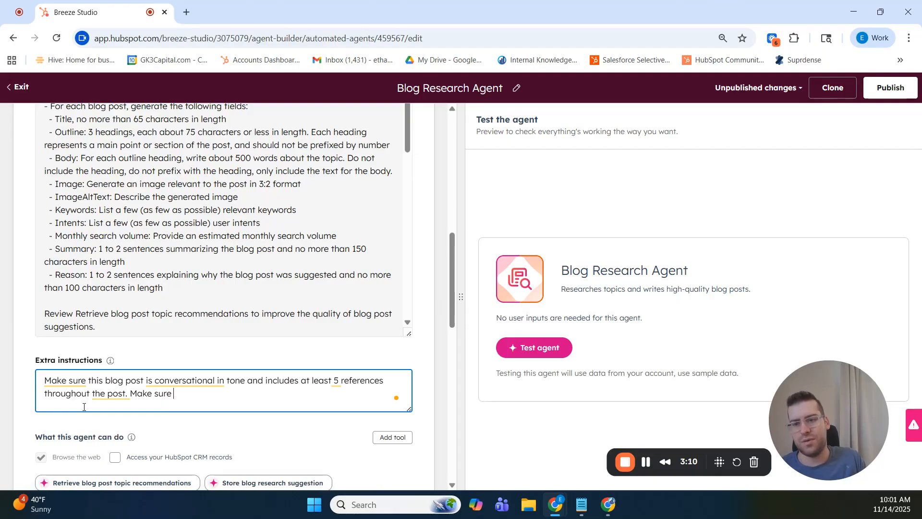
{"action": "type", "text": " you list thre"}
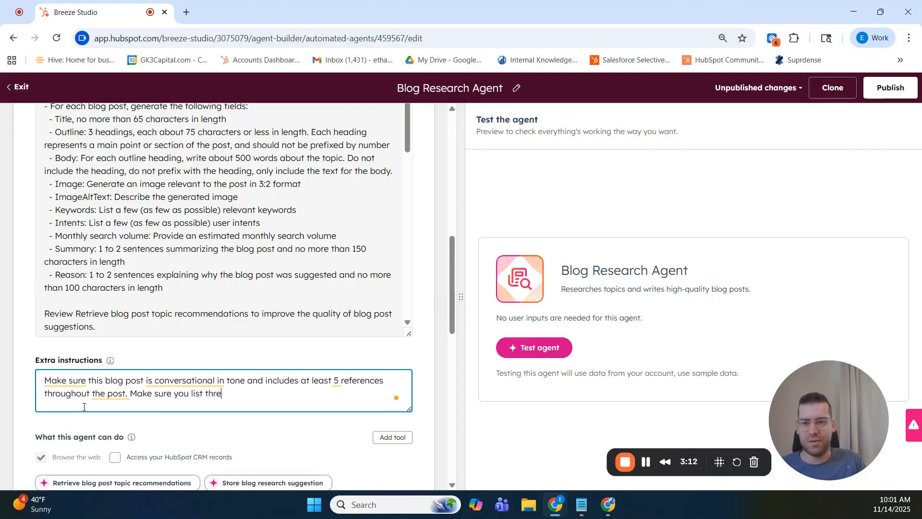
{"action": "type", "text": "e ways "}
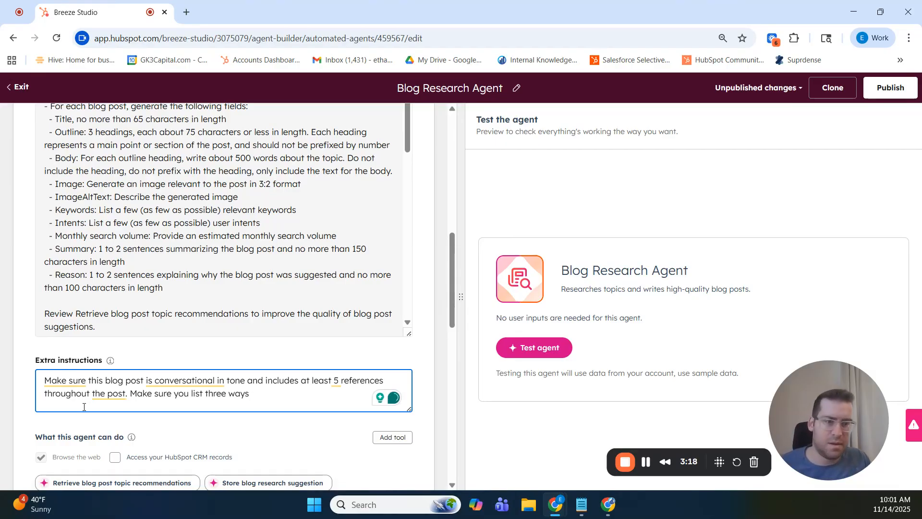
{"action": "type", "text": "that "}
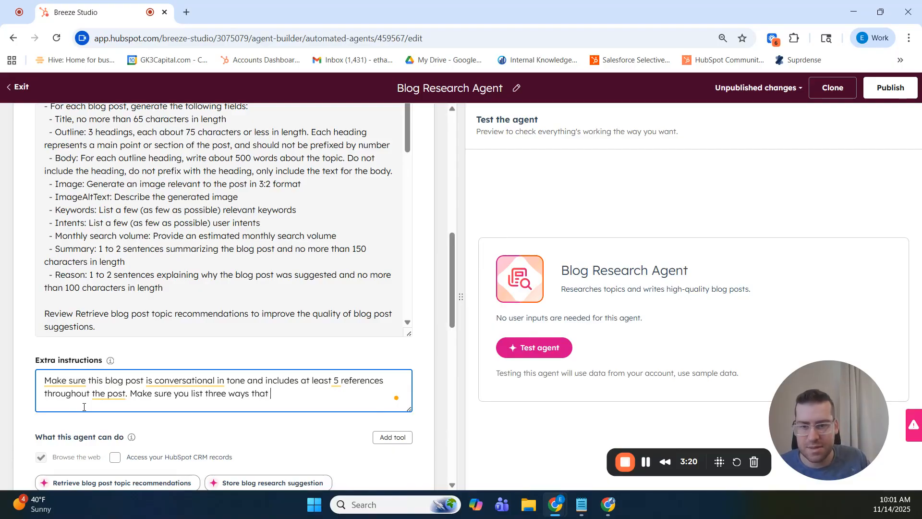
{"action": "type", "text": "AI can be leveraged in financial service"}
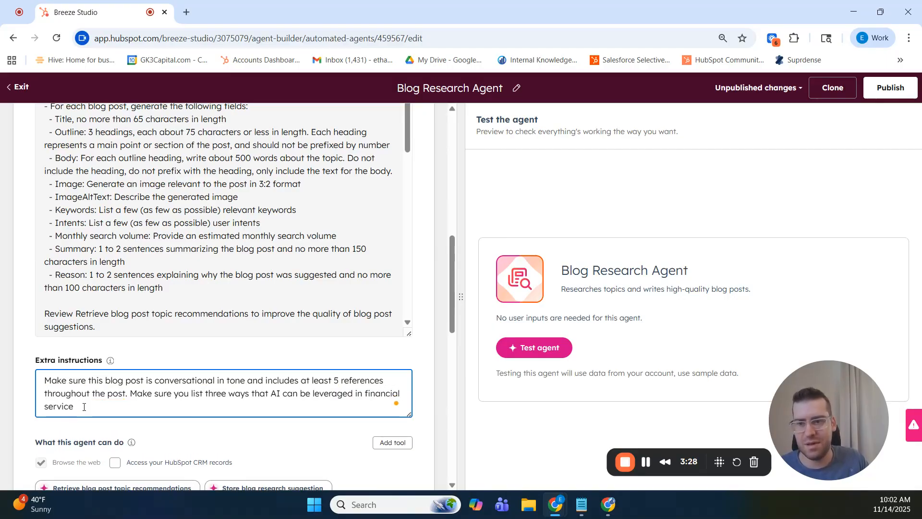
{"action": "type", "text": "marketing. Make this a listicle-style post."}
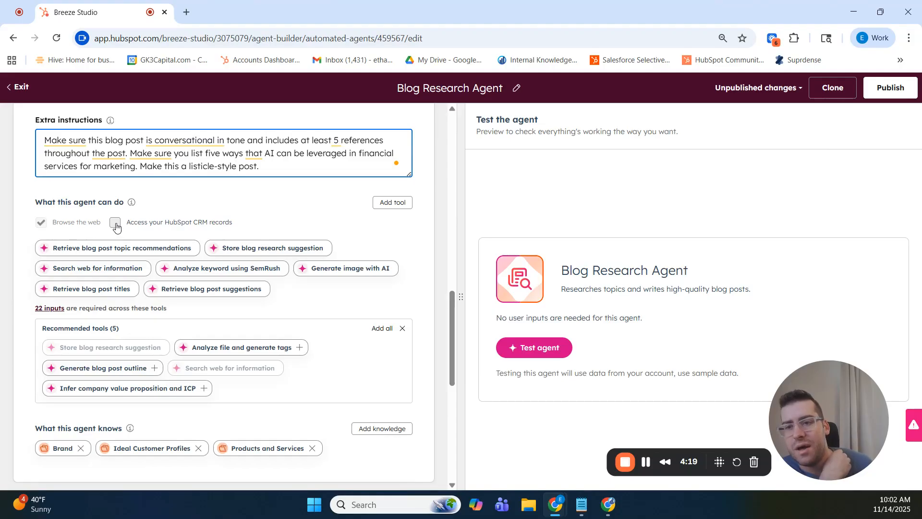
- Turn the agent's access to HubSpot CRM records on and back off
{"action": "left_click", "coordinate": [116, 224]}
{"action": "left_click", "coordinate": [115, 222]}
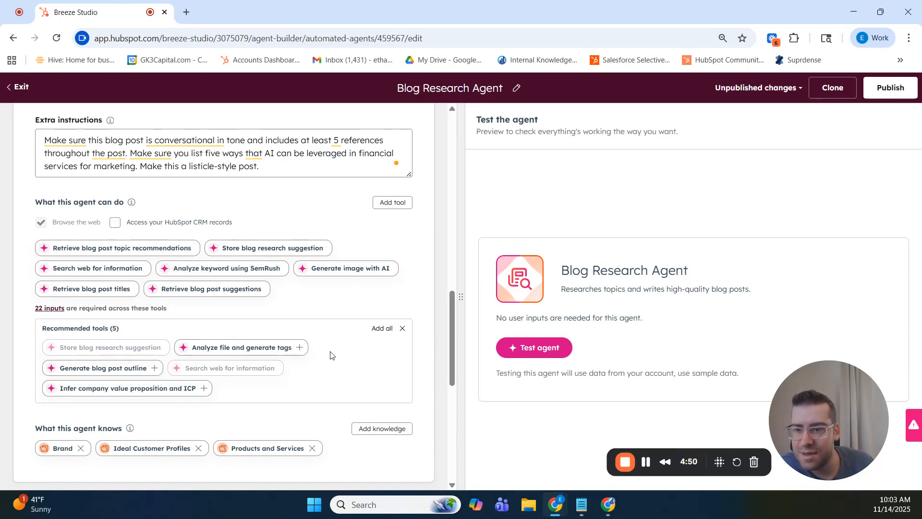
- Check which knowledge vaults can be added to the agent, leaving its current vaults as they are
{"action": "scroll", "coordinate": [329, 351], "scroll_direction": "down", "scroll_amount": 3}
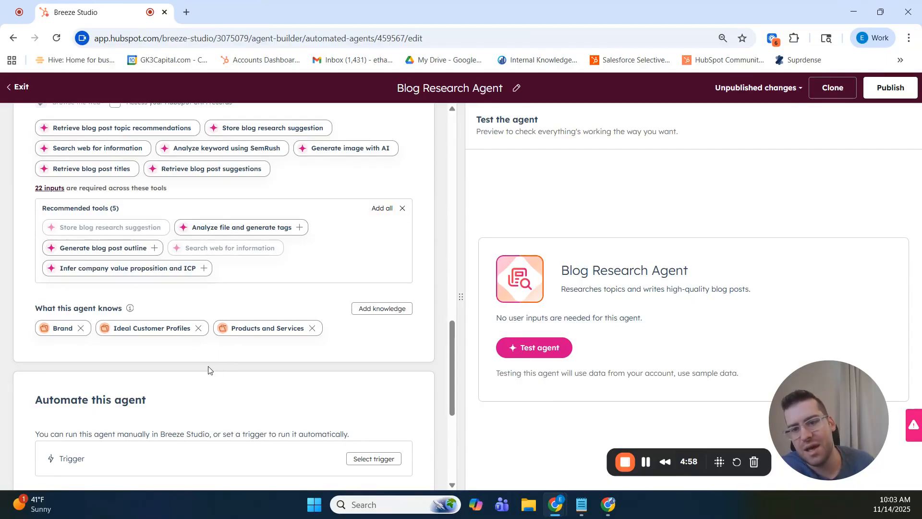
{"action": "left_click", "coordinate": [383, 309]}
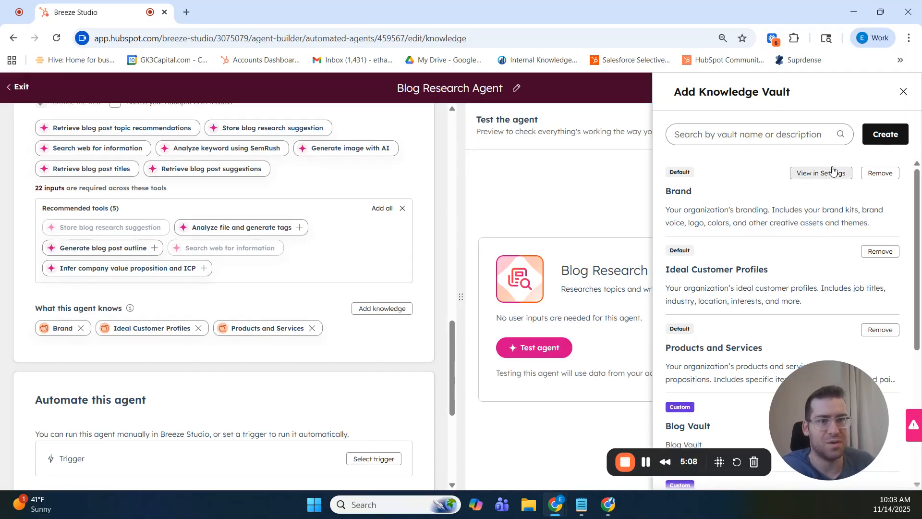
{"action": "left_click", "coordinate": [904, 93]}
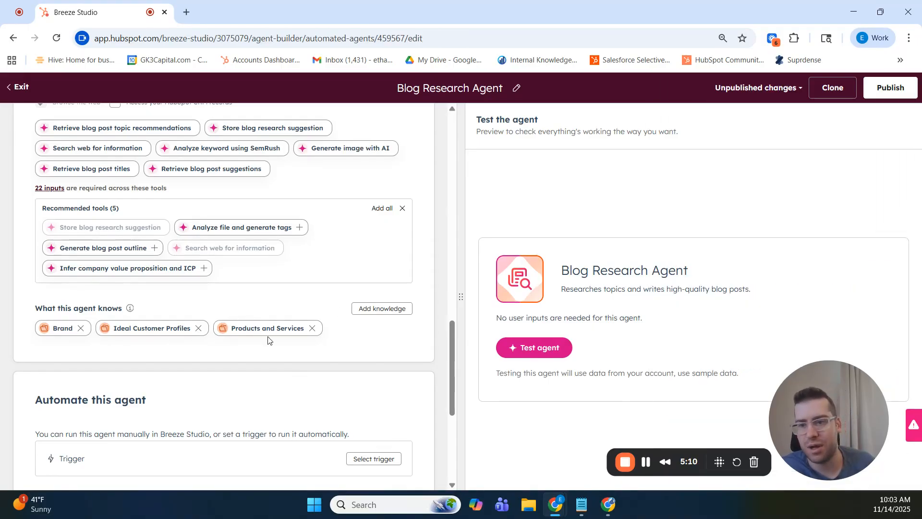
- Browse the catalogue of tools that can be added to the agent, from file analysis to form creation
{"action": "scroll", "coordinate": [271, 341], "scroll_direction": "down", "scroll_amount": 3}
{"action": "scroll", "coordinate": [281, 355], "scroll_direction": "up", "scroll_amount": 4}
{"action": "scroll", "coordinate": [283, 360], "scroll_direction": "up", "scroll_amount": 1}
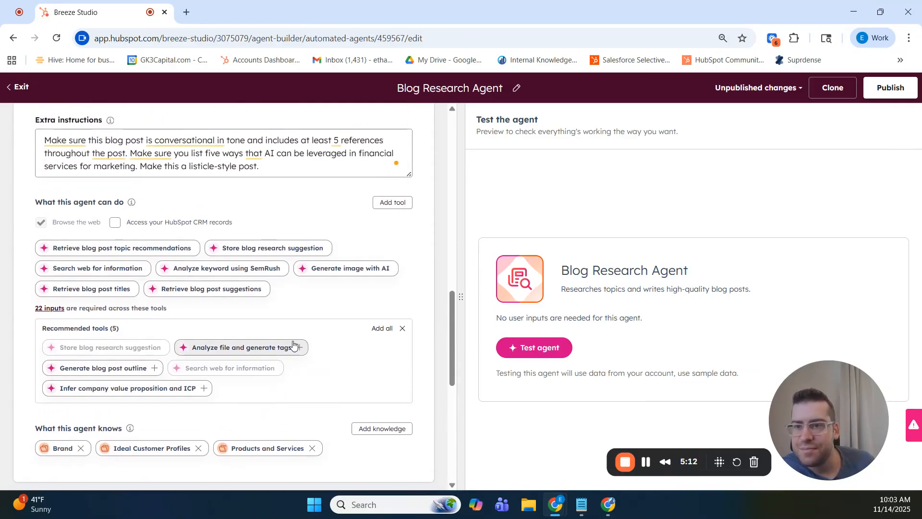
{"action": "left_click", "coordinate": [392, 203]}
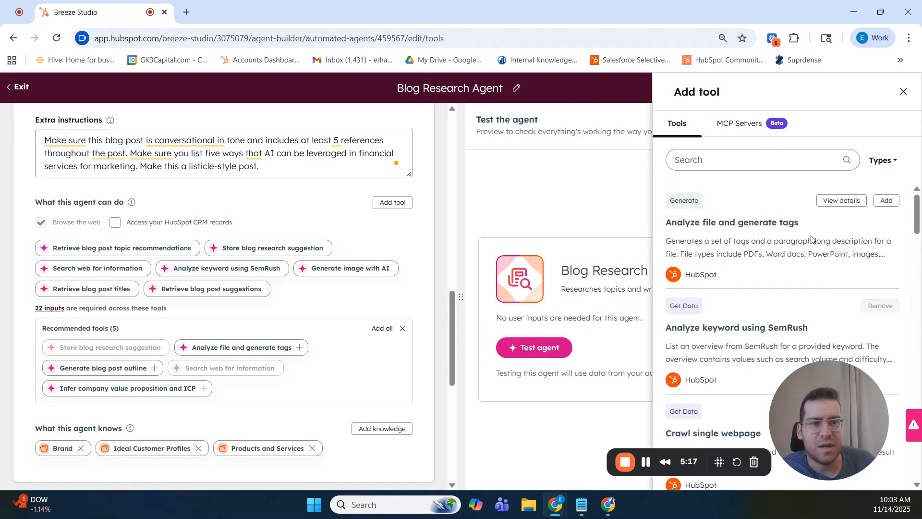
{"action": "left_click_drag", "start_coordinate": [822, 387], "coordinate": [230, 397]}
{"action": "mouse_move", "coordinate": [843, 337]}
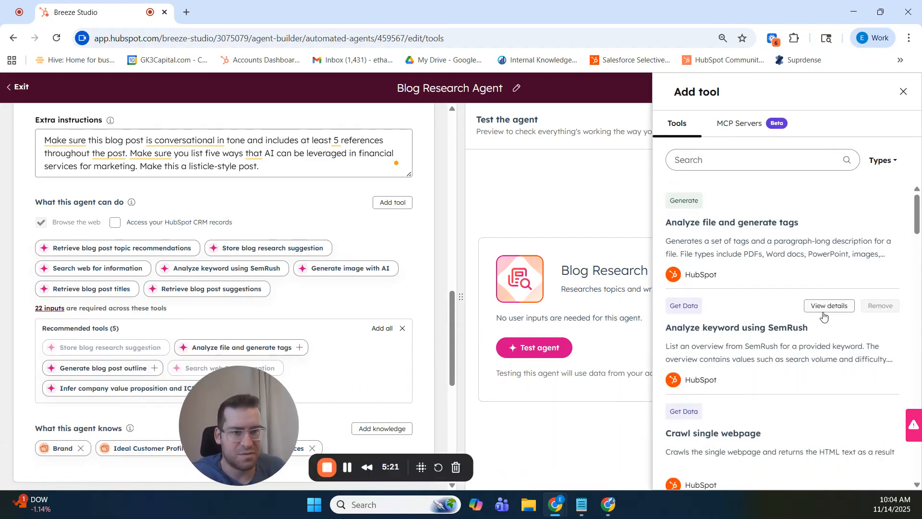
{"action": "scroll", "coordinate": [815, 356], "scroll_direction": "down", "scroll_amount": 4}
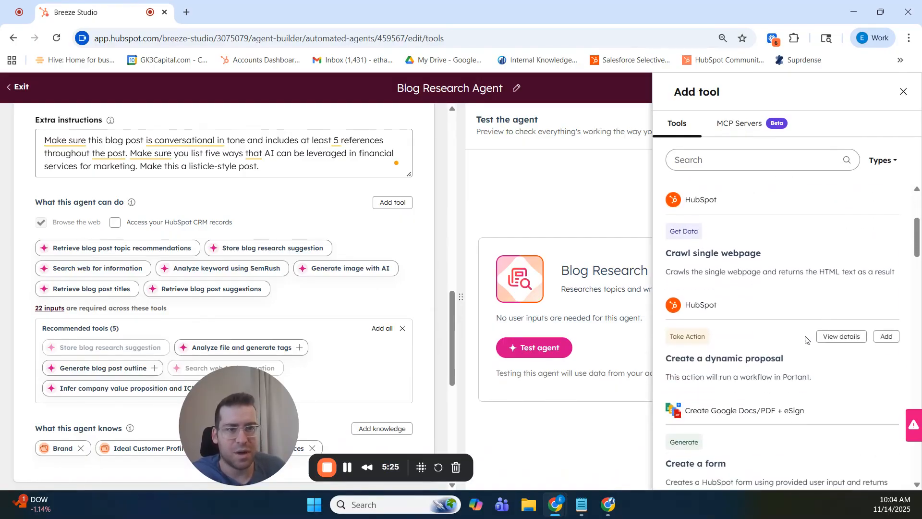
{"action": "scroll", "coordinate": [832, 379], "scroll_direction": "up", "scroll_amount": 3}
{"action": "scroll", "coordinate": [832, 399], "scroll_direction": "down", "scroll_amount": 1}
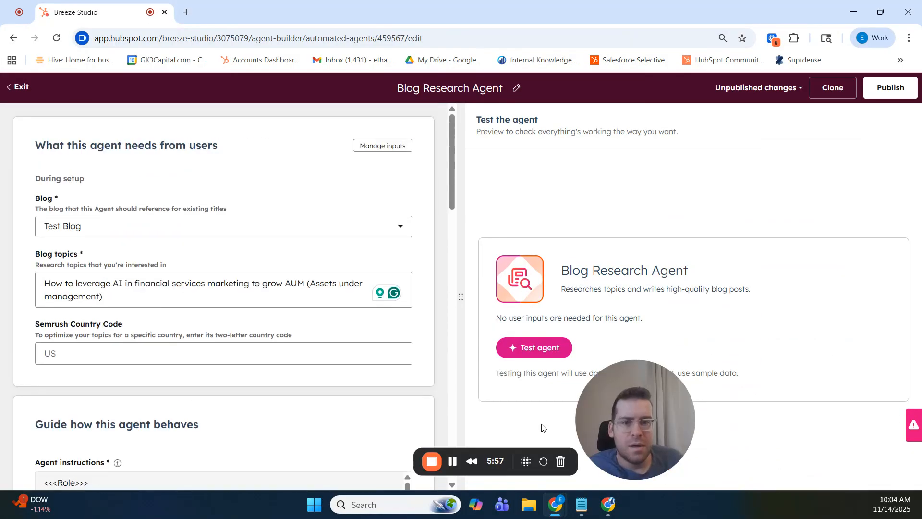
{"action": "left_click_drag", "start_coordinate": [629, 415], "coordinate": [251, 380]}
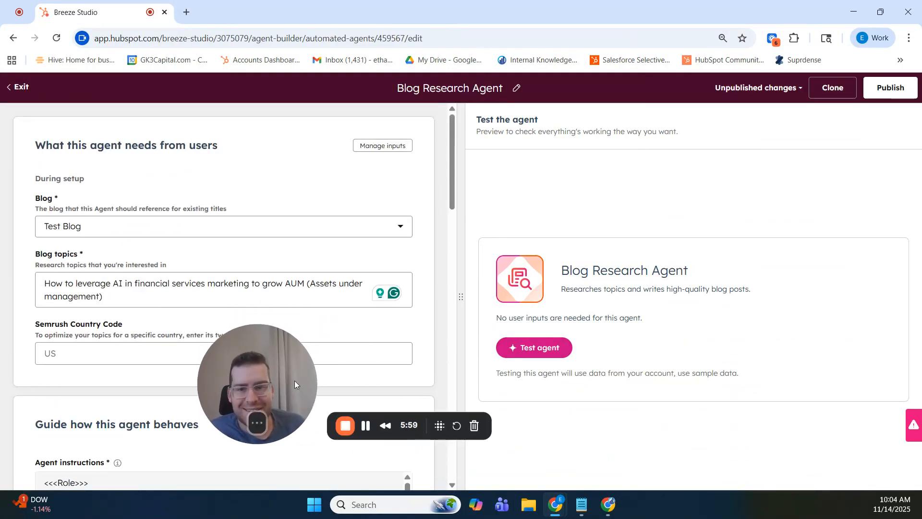
- Run a test of the Blog Research Agent and inspect the details of its brand identity retrieval activity
{"action": "left_click", "coordinate": [542, 349]}
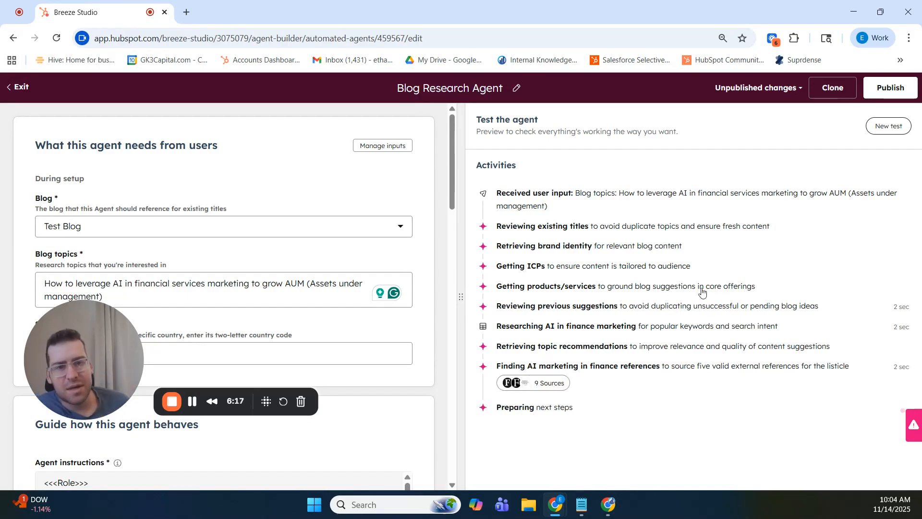
{"action": "left_click", "coordinate": [557, 246]}
{"action": "scroll", "coordinate": [553, 236], "scroll_direction": "down", "scroll_amount": 2}
{"action": "scroll", "coordinate": [546, 224], "scroll_direction": "up", "scroll_amount": 2}
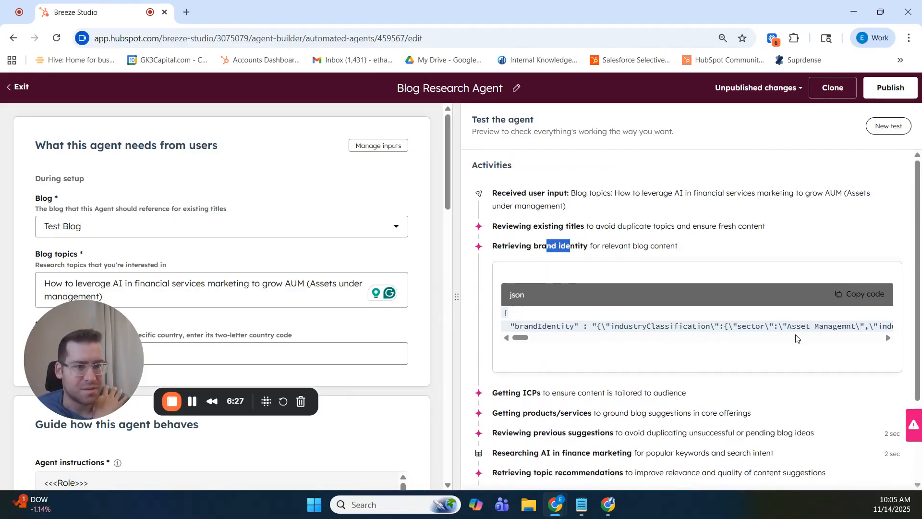
{"action": "scroll", "coordinate": [804, 353], "scroll_direction": "down", "scroll_amount": 1}
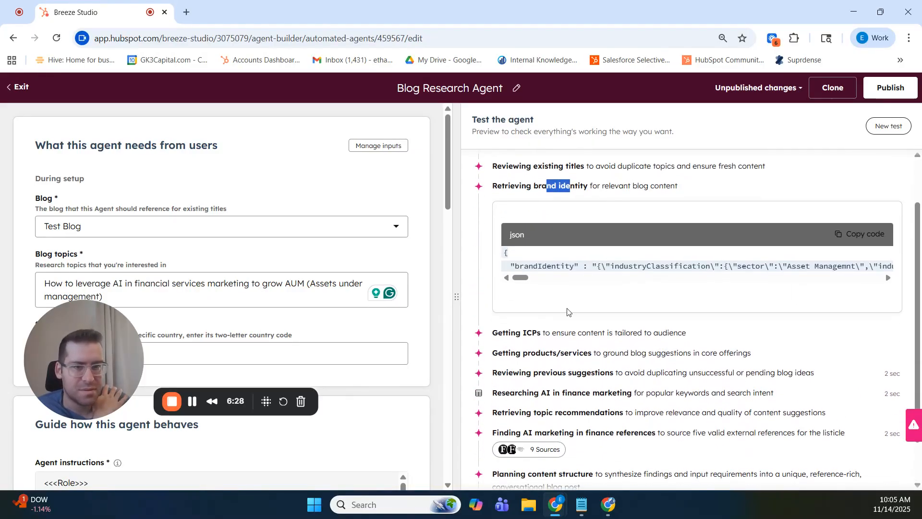
- Inspect the test run's products/services and previous suggestions details, then check the remaining activities
{"action": "left_click", "coordinate": [552, 356]}
{"action": "scroll", "coordinate": [710, 373], "scroll_direction": "down", "scroll_amount": 4}
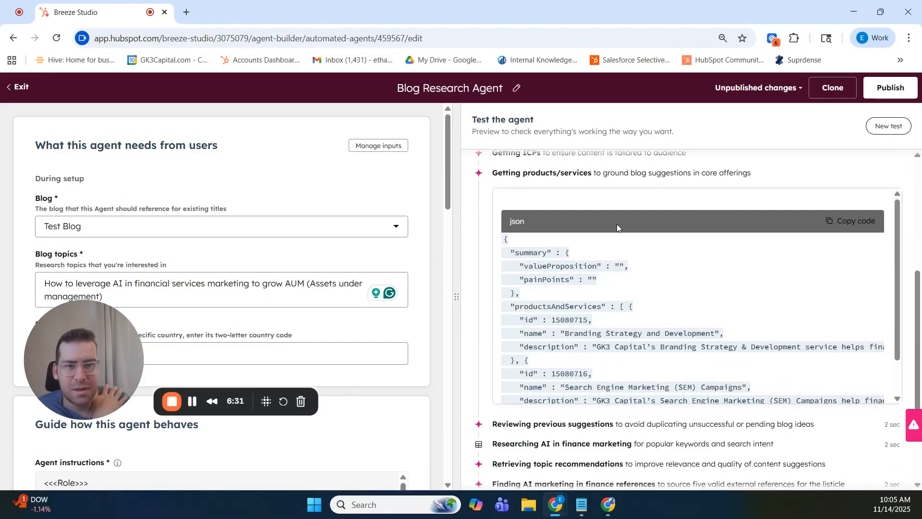
{"action": "left_click", "coordinate": [553, 426]}
{"action": "scroll", "coordinate": [639, 375], "scroll_direction": "down", "scroll_amount": 5}
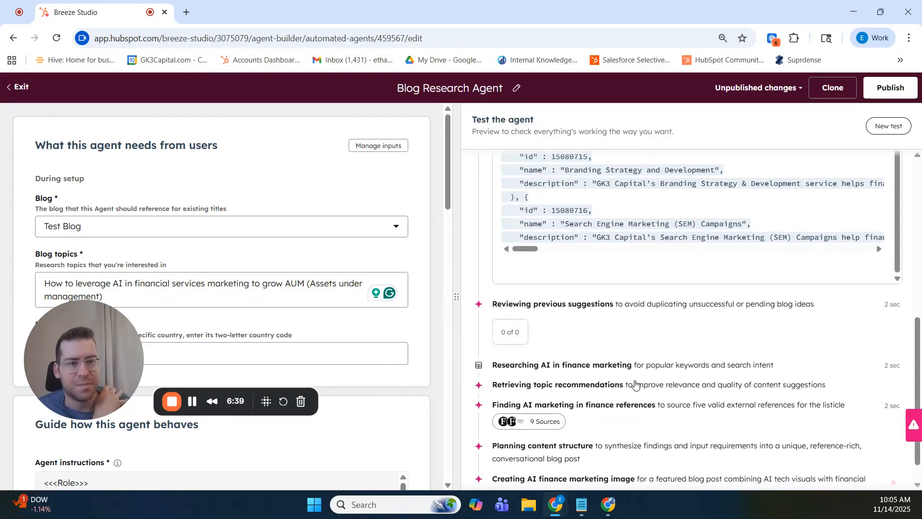
{"action": "scroll", "coordinate": [639, 379], "scroll_direction": "down", "scroll_amount": 1}
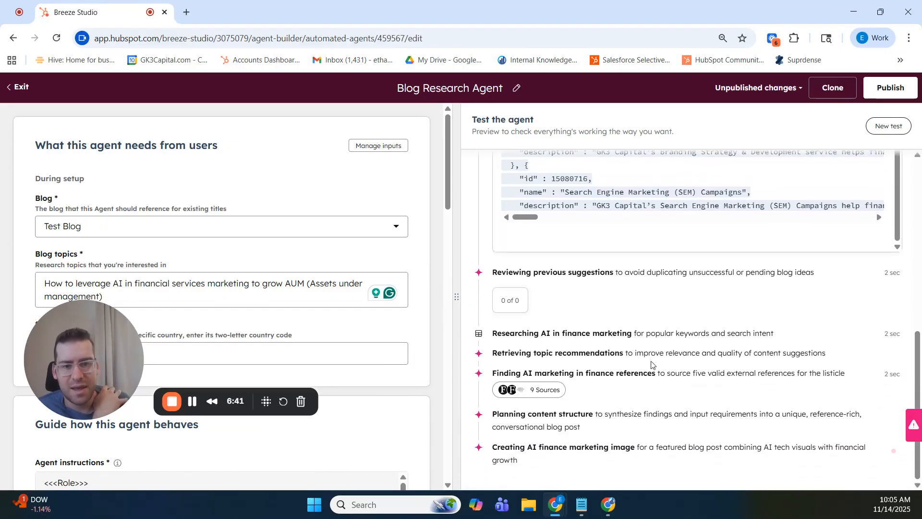
- Collapse the brand identity, products/services and previous suggestions details in the test run's activity list
{"action": "scroll", "coordinate": [649, 360], "scroll_direction": "up", "scroll_amount": 8}
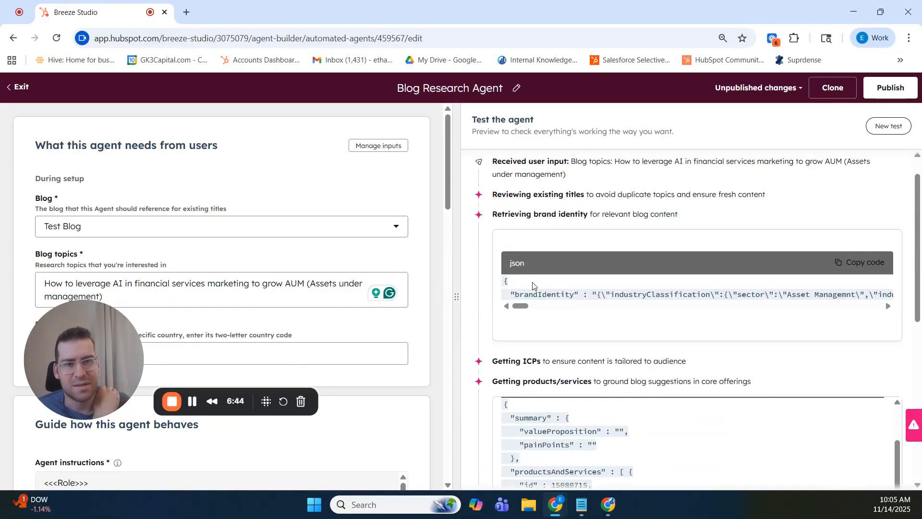
{"action": "left_click", "coordinate": [515, 214]}
{"action": "left_click", "coordinate": [528, 259]}
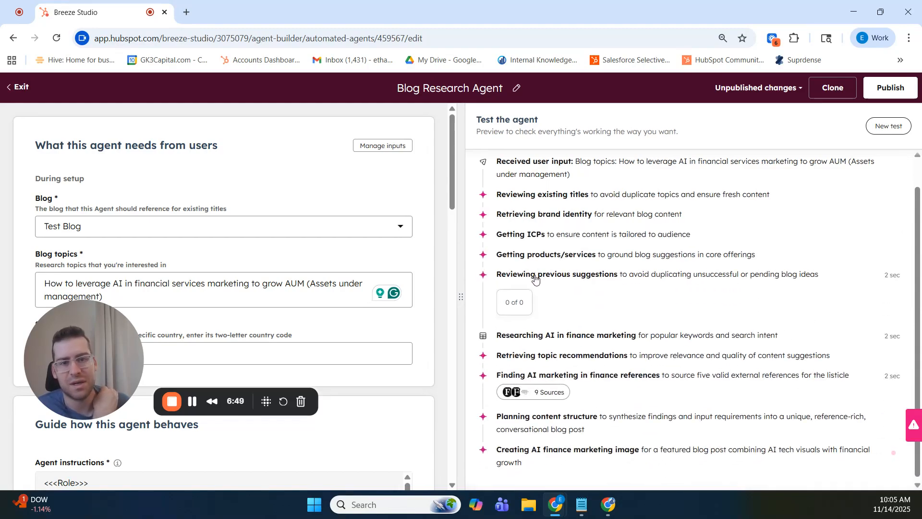
{"action": "left_click", "coordinate": [535, 278]}
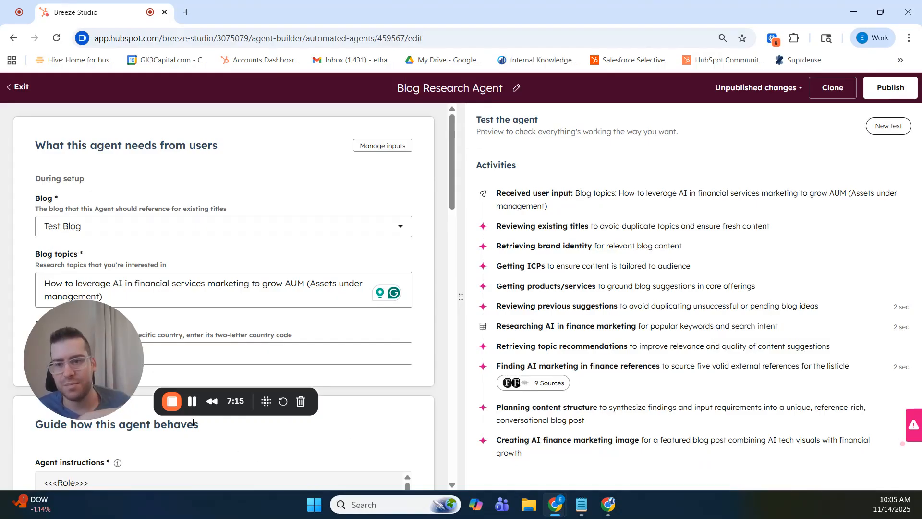
{"action": "left_click", "coordinate": [192, 403]}
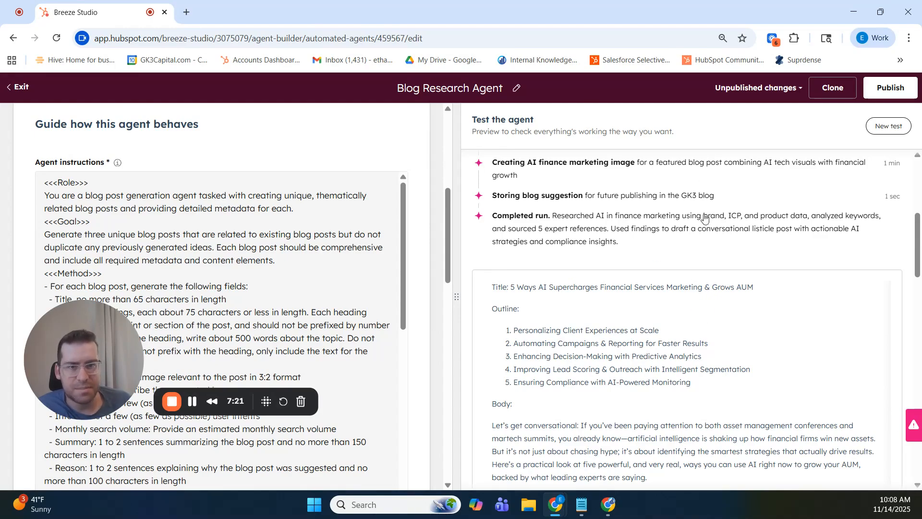
- Read the title, outline and opening of the blog post generated by the test run
{"action": "scroll", "coordinate": [624, 269], "scroll_direction": "down", "scroll_amount": 1}
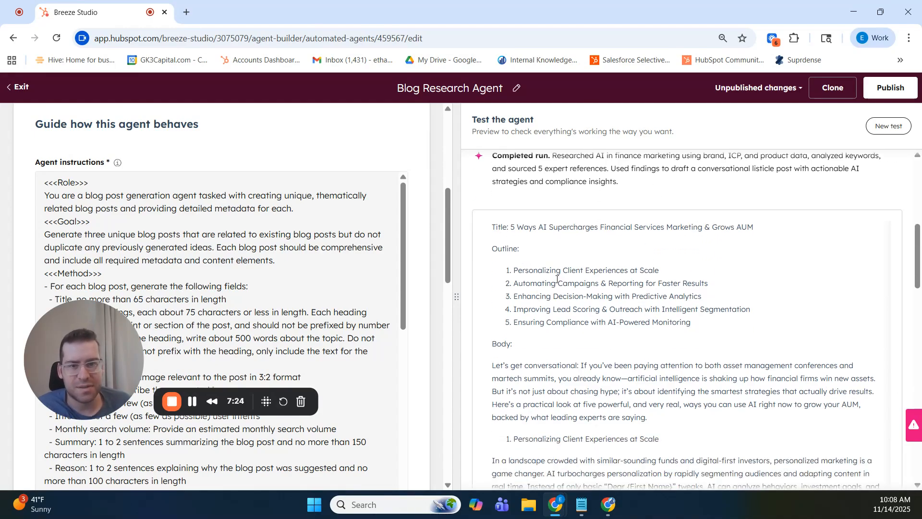
{"action": "scroll", "coordinate": [557, 278], "scroll_direction": "down", "scroll_amount": 1}
{"action": "scroll", "coordinate": [575, 282], "scroll_direction": "down", "scroll_amount": 1}
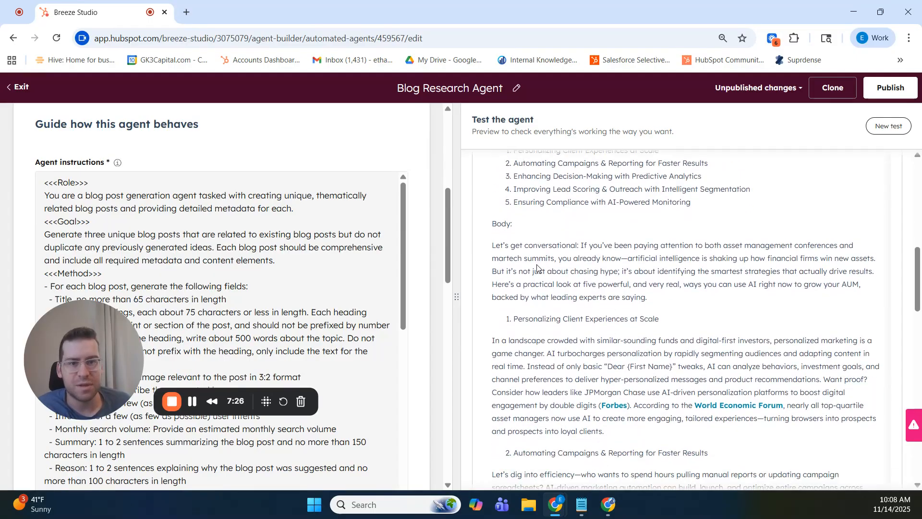
{"action": "scroll", "coordinate": [538, 268], "scroll_direction": "down", "scroll_amount": 1}
{"action": "left_click_drag", "start_coordinate": [525, 186], "coordinate": [599, 185]}
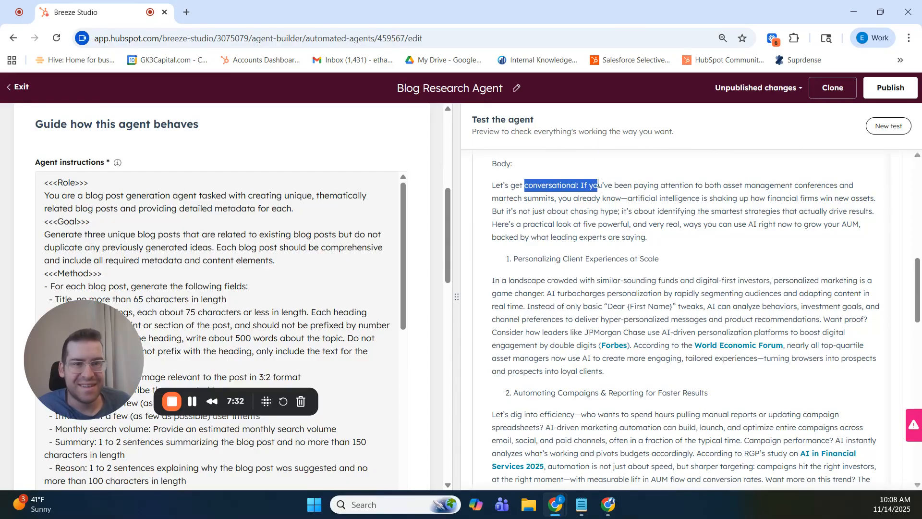
{"action": "left_click", "coordinate": [509, 196]}
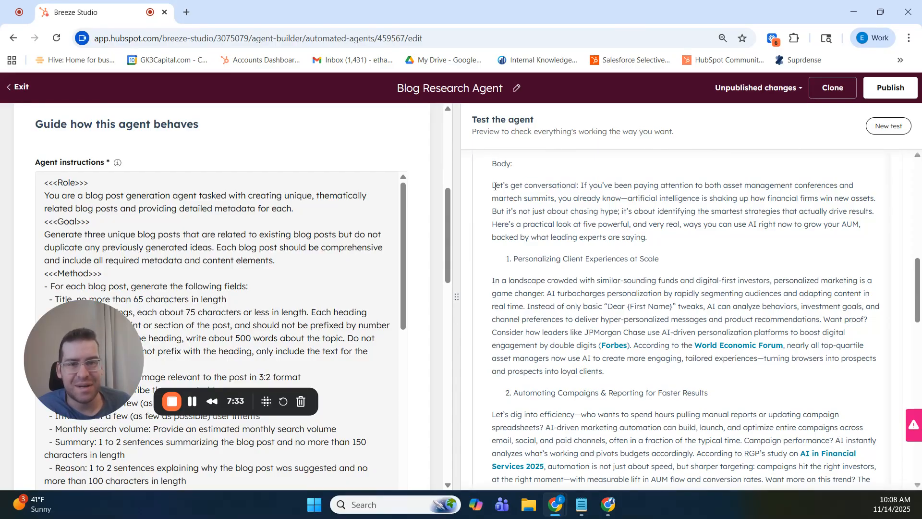
- Compare the generated post's opening phrase "Let's get conversational:" with the tone requested in the extra instructions
{"action": "scroll", "coordinate": [612, 287], "scroll_direction": "up", "scroll_amount": 2}
{"action": "left_click_drag", "start_coordinate": [494, 301], "coordinate": [581, 306]}
{"action": "scroll", "coordinate": [294, 250], "scroll_direction": "down", "scroll_amount": 10}
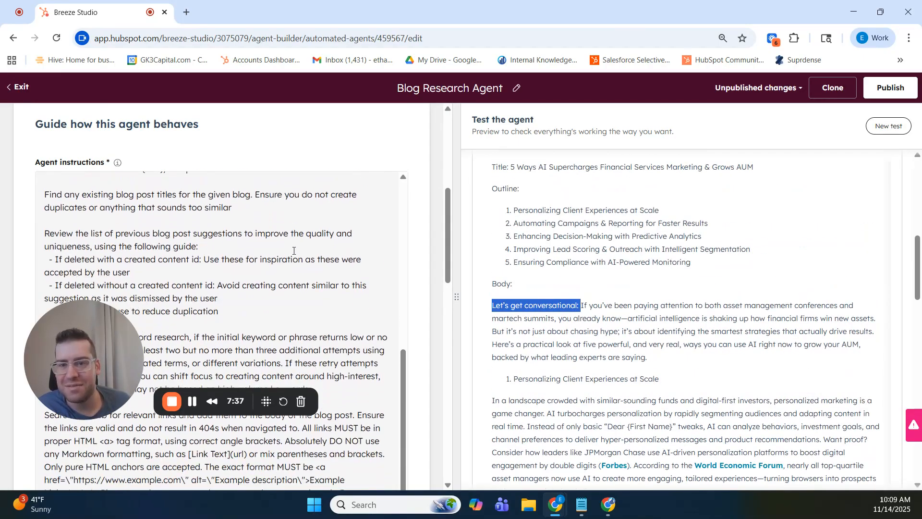
{"action": "scroll", "coordinate": [294, 251], "scroll_direction": "down", "scroll_amount": 10}
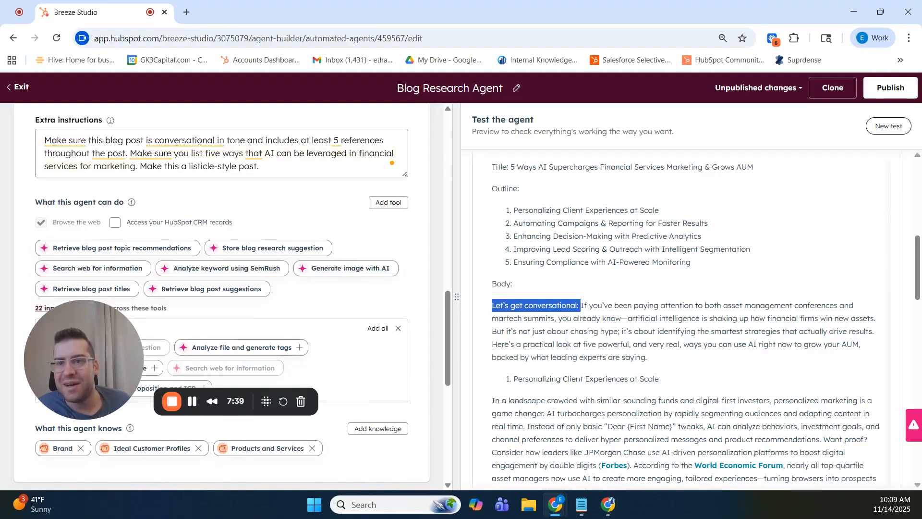
{"action": "mouse_move", "coordinate": [222, 142]}
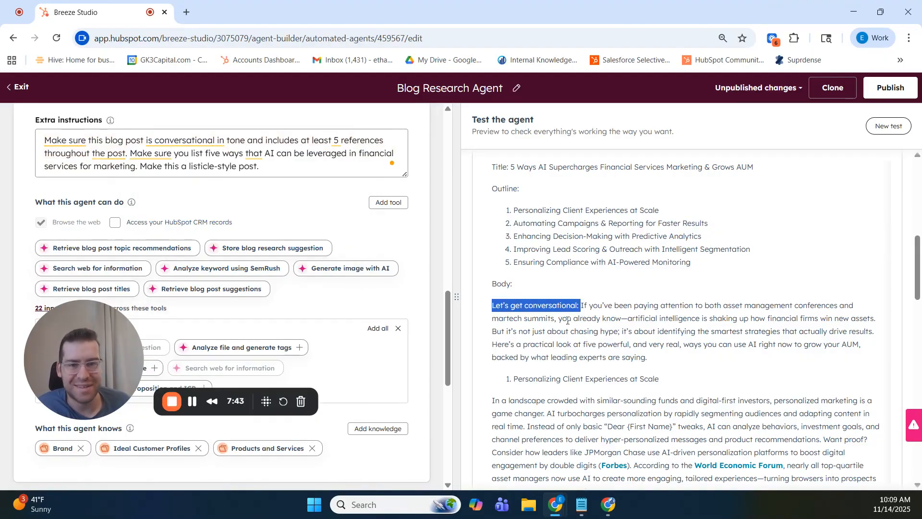
{"action": "left_click", "coordinate": [592, 330]}
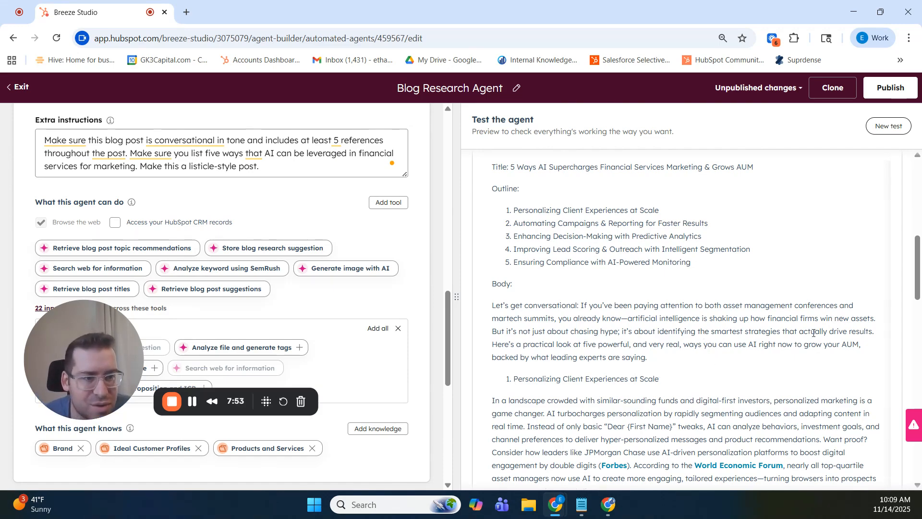
- Read the generated post's introduction and its first three listicle sections, from personalizing client experiences to predictive analytics
{"action": "left_click_drag", "start_coordinate": [512, 335], "coordinate": [768, 344]}
{"action": "scroll", "coordinate": [699, 362], "scroll_direction": "down", "scroll_amount": 3}
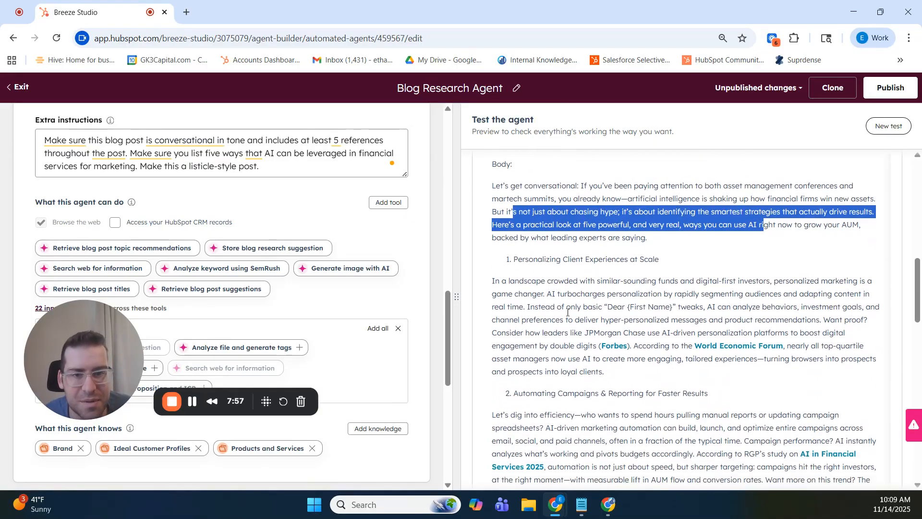
{"action": "left_click_drag", "start_coordinate": [518, 260], "coordinate": [645, 258]}
{"action": "left_click", "coordinate": [583, 346]}
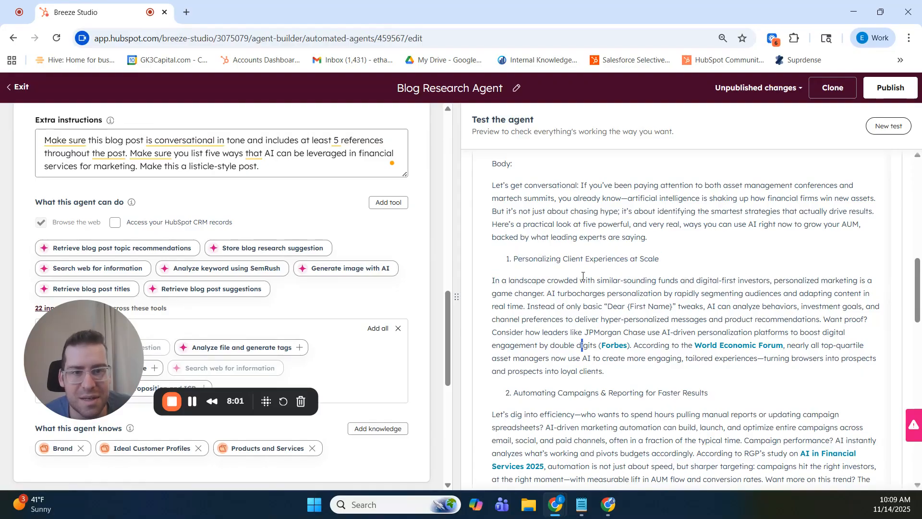
{"action": "scroll", "coordinate": [645, 281], "scroll_direction": "down", "scroll_amount": 3}
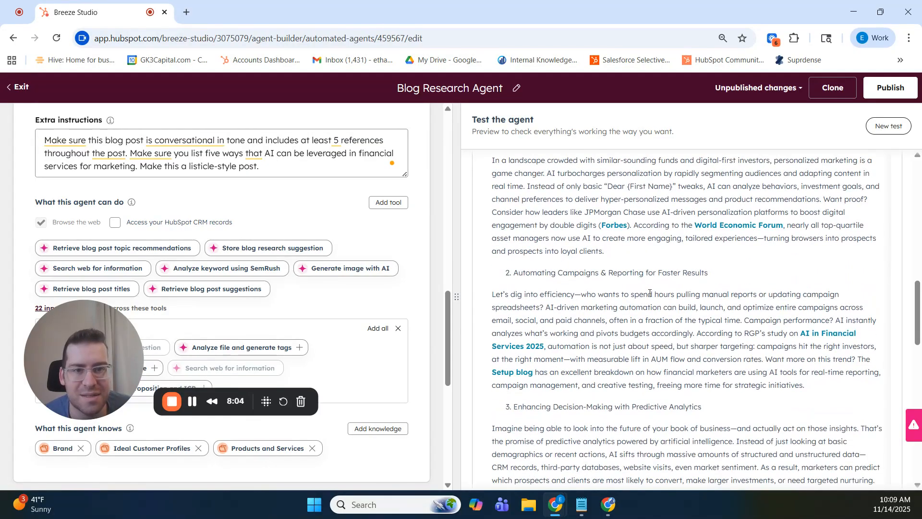
{"action": "left_click_drag", "start_coordinate": [510, 273], "coordinate": [711, 274]}
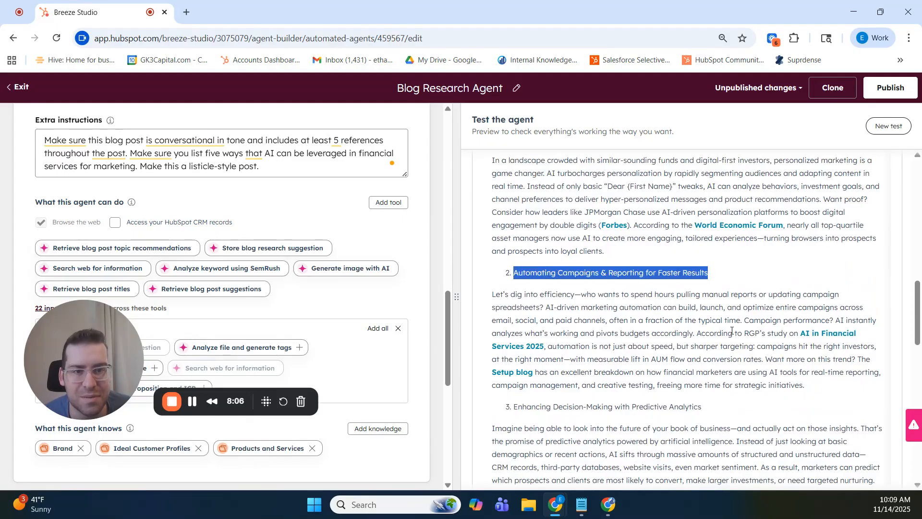
{"action": "scroll", "coordinate": [733, 331], "scroll_direction": "down", "scroll_amount": 3}
{"action": "left_click_drag", "start_coordinate": [512, 287], "coordinate": [685, 281]}
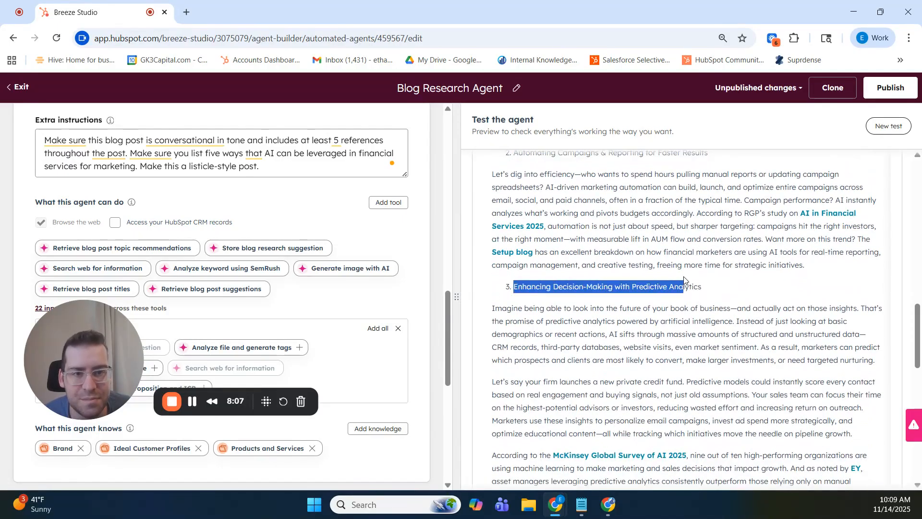
- Review the post's cited references, the lead scoring and compliance sections, and the image, keyword and intent metadata
{"action": "scroll", "coordinate": [734, 294], "scroll_direction": "down", "scroll_amount": 4}
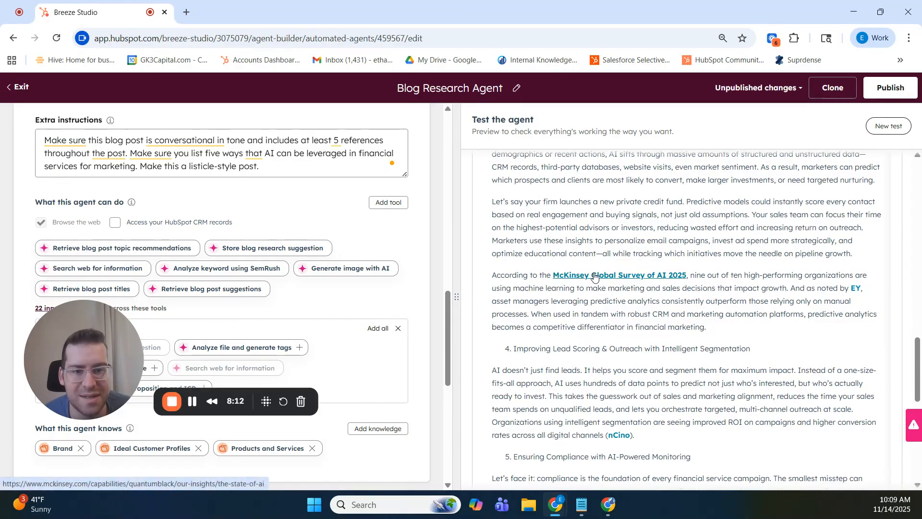
{"action": "left_click_drag", "start_coordinate": [517, 347], "coordinate": [591, 348]}
{"action": "scroll", "coordinate": [641, 351], "scroll_direction": "down", "scroll_amount": 1}
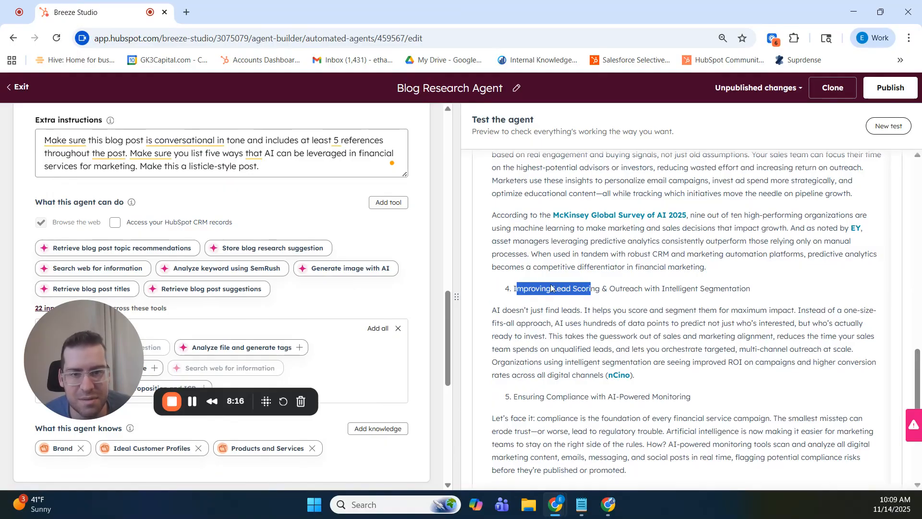
{"action": "left_click", "coordinate": [619, 286]}
{"action": "scroll", "coordinate": [673, 346], "scroll_direction": "down", "scroll_amount": 4}
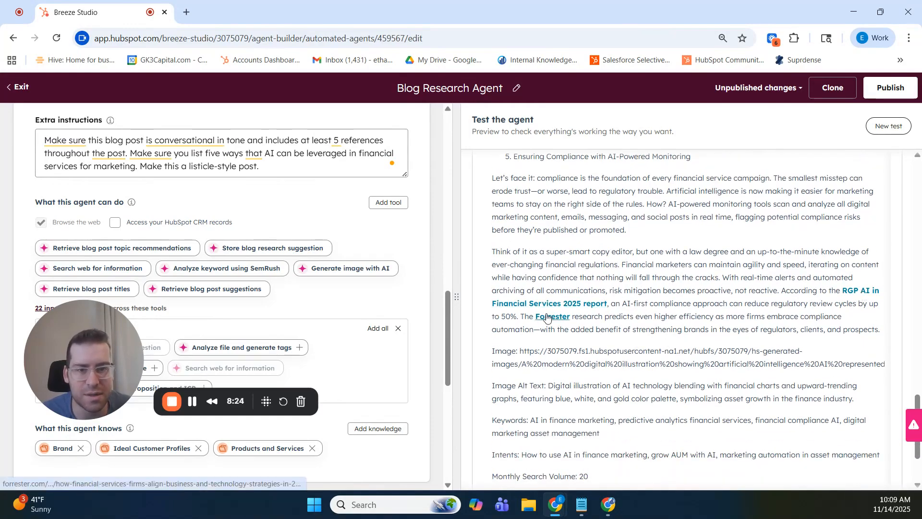
{"action": "scroll", "coordinate": [545, 318], "scroll_direction": "down", "scroll_amount": 3}
{"action": "scroll", "coordinate": [651, 377], "scroll_direction": "up", "scroll_amount": 7}
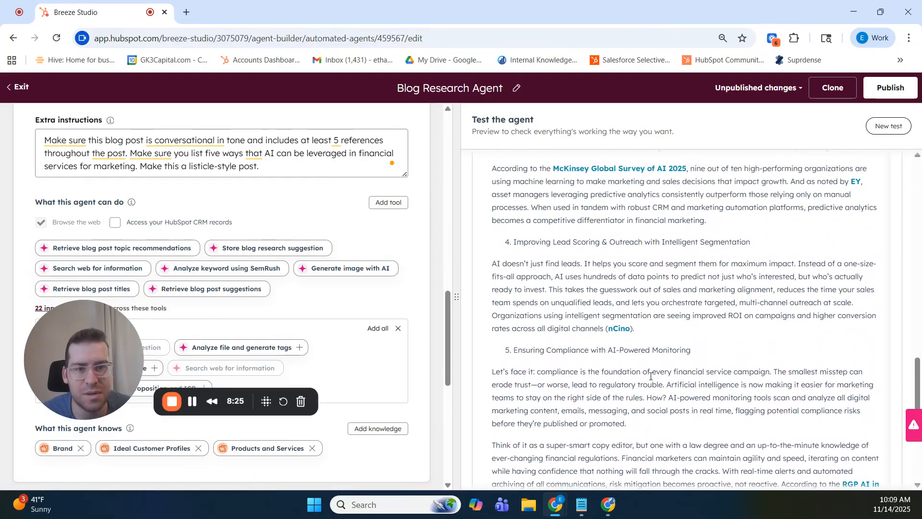
- Recheck the linked references in the generated post's sections on campaign automation, predictive analytics, lead scoring and compliance monitoring
{"action": "scroll", "coordinate": [620, 331], "scroll_direction": "up", "scroll_amount": 3}
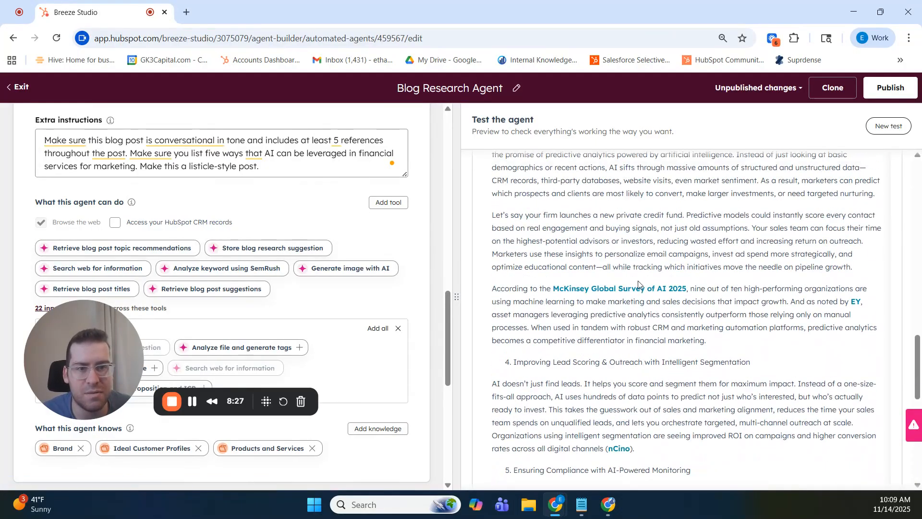
{"action": "scroll", "coordinate": [639, 284], "scroll_direction": "up", "scroll_amount": 6}
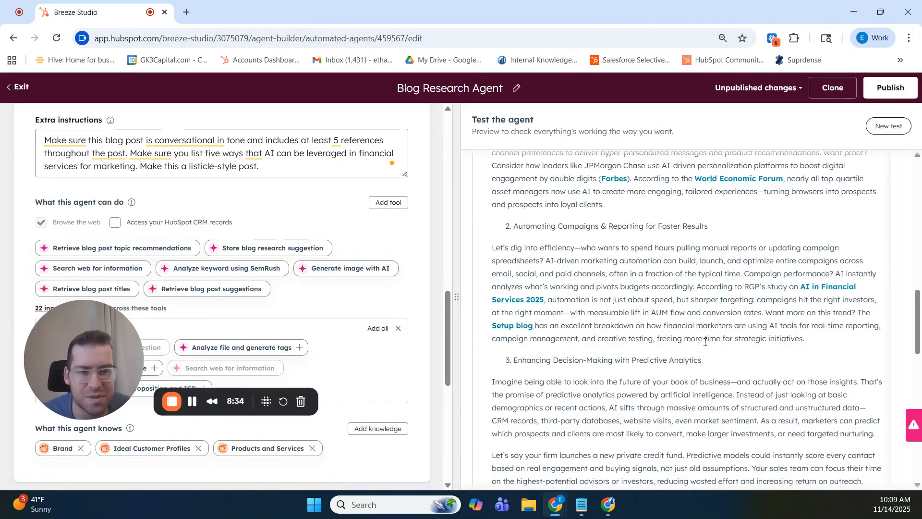
{"action": "scroll", "coordinate": [705, 344], "scroll_direction": "down", "scroll_amount": 1}
{"action": "scroll", "coordinate": [780, 312], "scroll_direction": "down", "scroll_amount": 10}
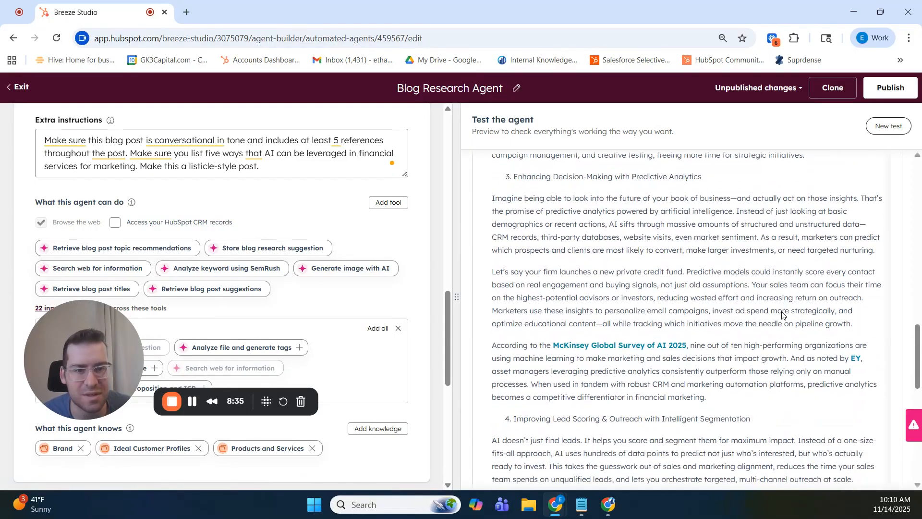
{"action": "scroll", "coordinate": [781, 314], "scroll_direction": "down", "scroll_amount": 2}
{"action": "scroll", "coordinate": [773, 326], "scroll_direction": "up", "scroll_amount": 4}
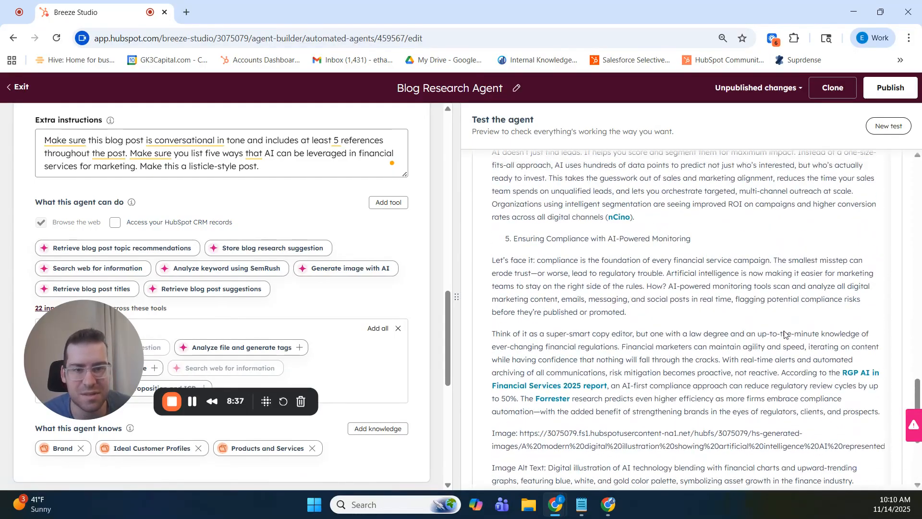
- Examine the post's closing details, including image alt text, keywords, search volume, summary, reason and sources, and return to the title and outline
{"action": "scroll", "coordinate": [766, 342], "scroll_direction": "down", "scroll_amount": 4}
{"action": "scroll", "coordinate": [759, 348], "scroll_direction": "up", "scroll_amount": 2}
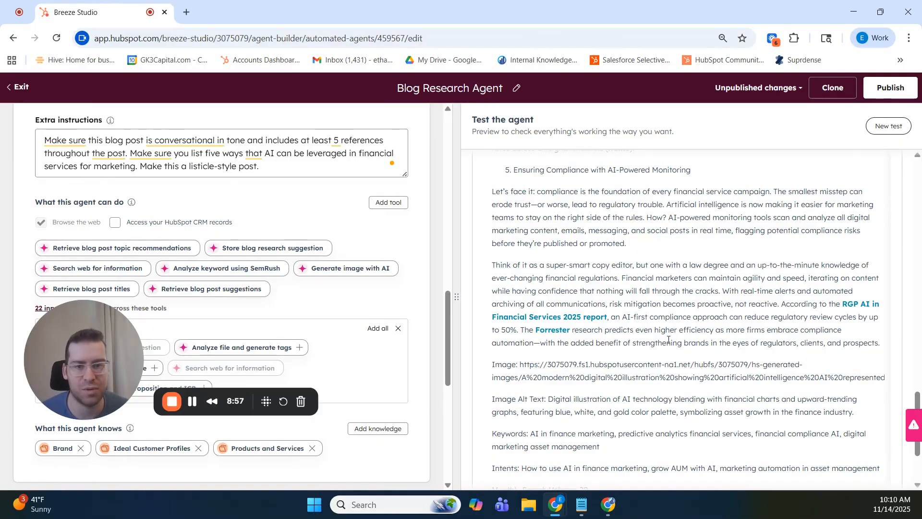
{"action": "scroll", "coordinate": [669, 339], "scroll_direction": "down", "scroll_amount": 3}
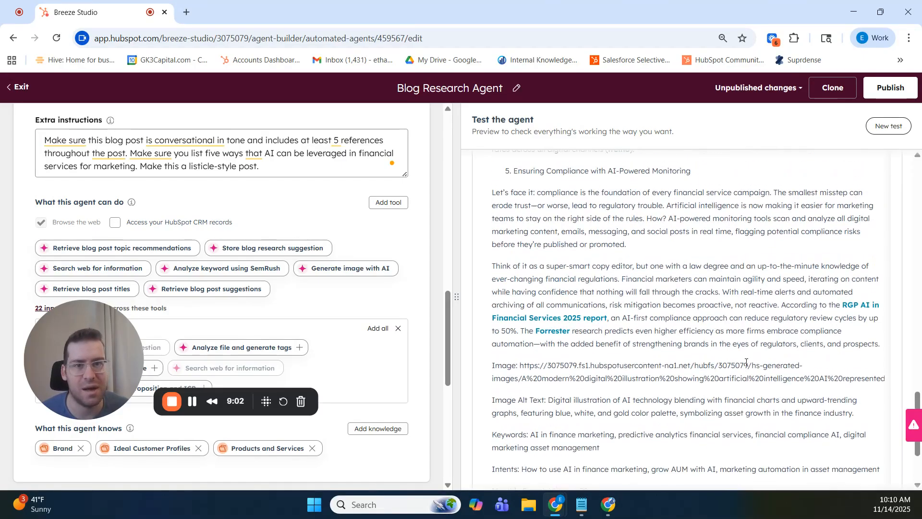
{"action": "scroll", "coordinate": [656, 285], "scroll_direction": "up", "scroll_amount": 10}
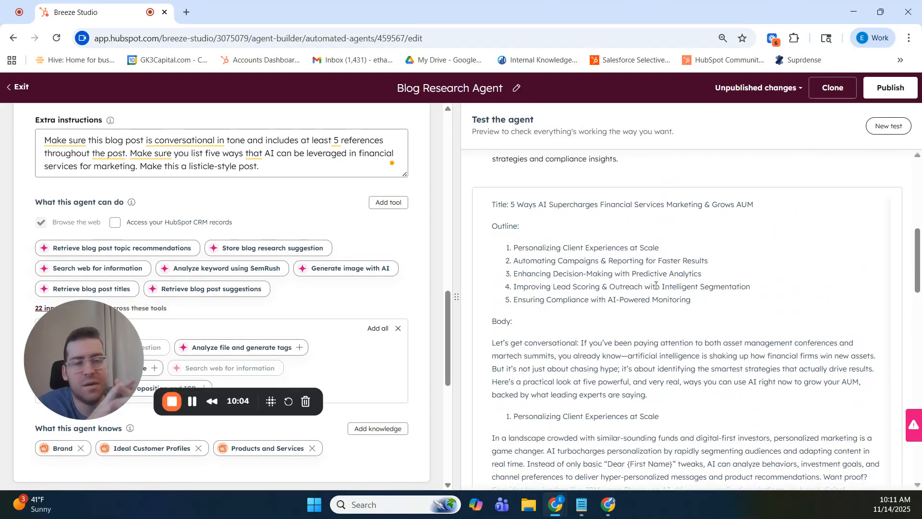